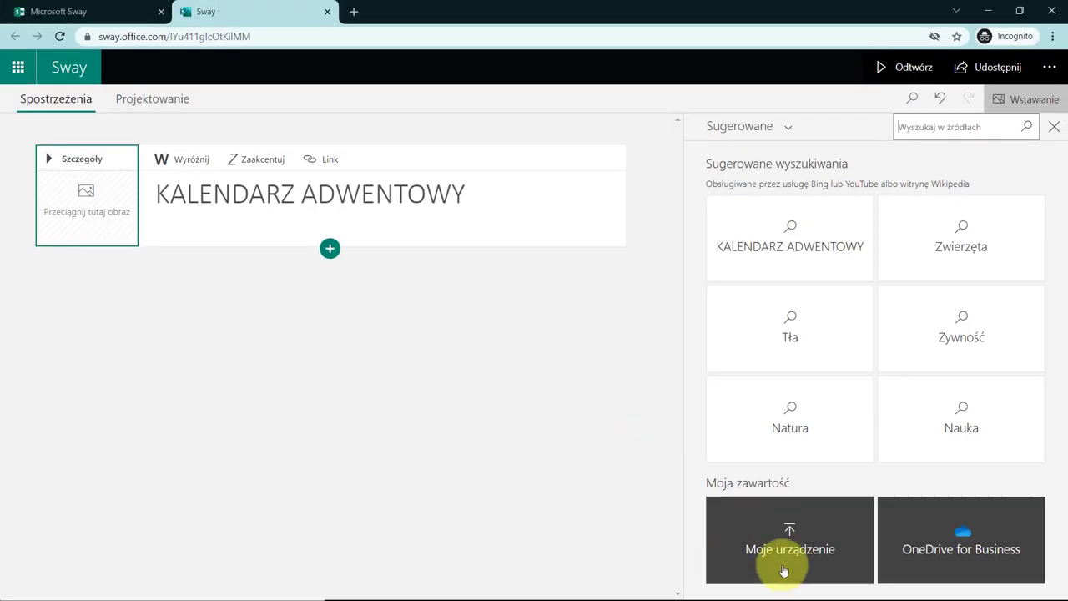
Set the title card's background to the picture from the images > intro folder on this device
{"action": "left_click", "coordinate": [741, 513]}
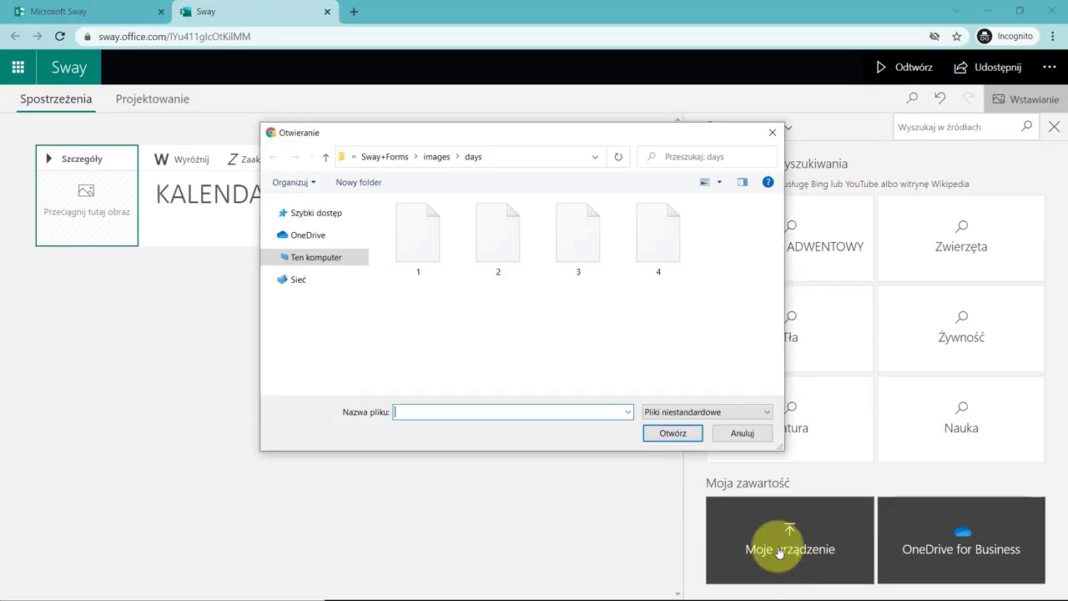
{"action": "left_click", "coordinate": [438, 157]}
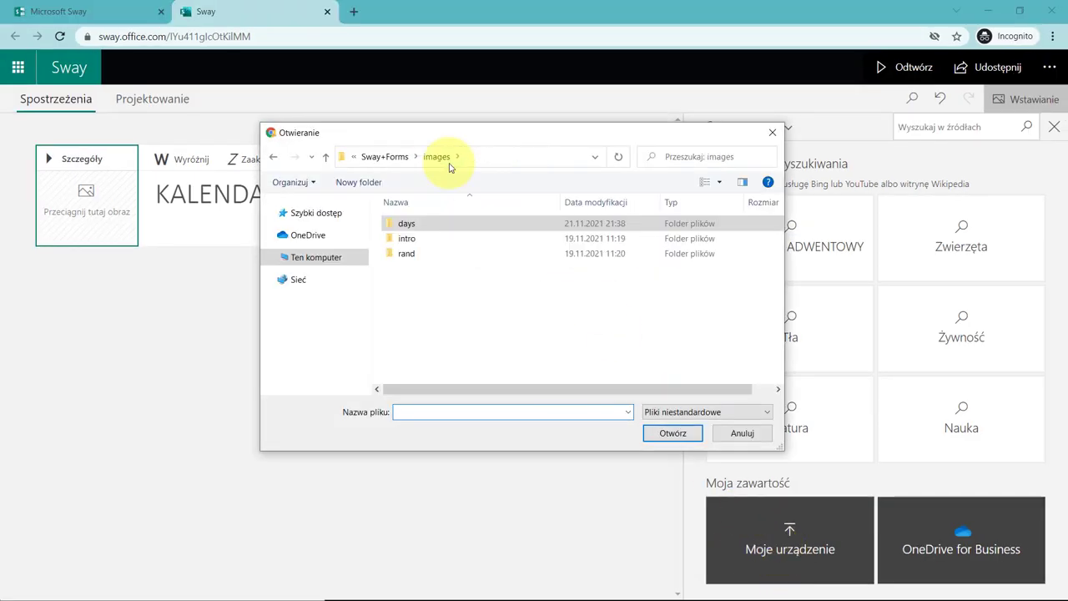
{"action": "double_click", "coordinate": [417, 239]}
{"action": "left_click", "coordinate": [420, 234]}
{"action": "left_click", "coordinate": [673, 433]}
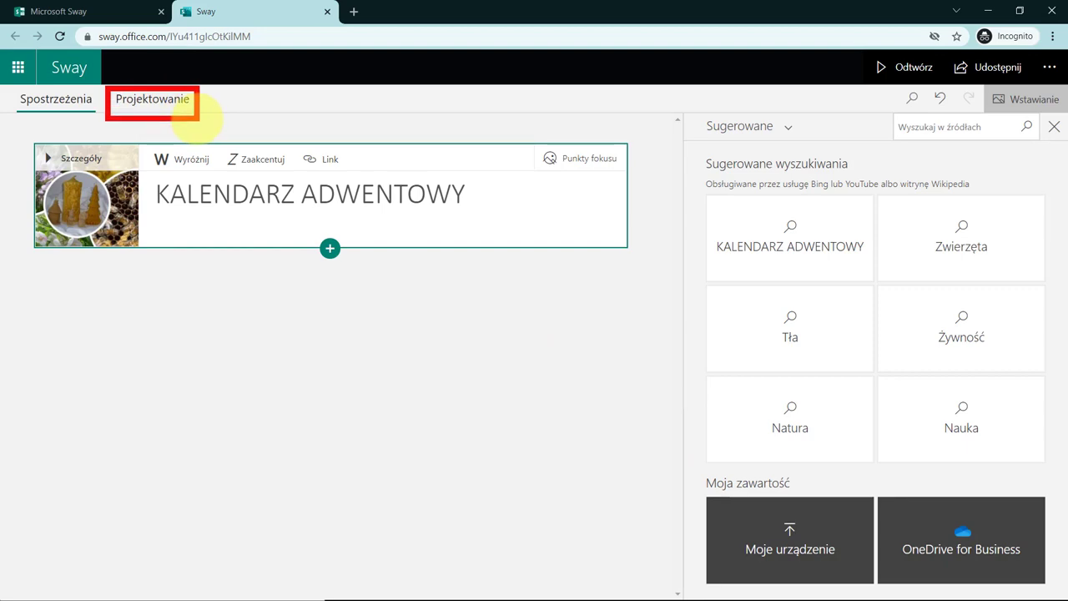
Apply the design style with a green title banner and set the layout to Slajdy
{"action": "left_click", "coordinate": [176, 101]}
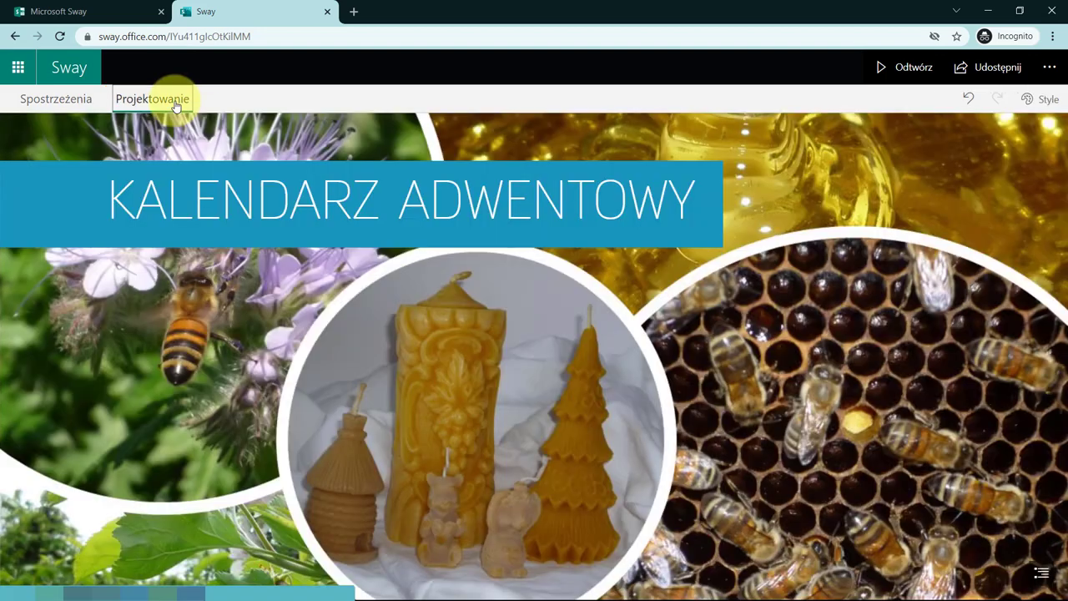
{"action": "left_click", "coordinate": [1044, 100]}
{"action": "left_click", "coordinate": [822, 385]}
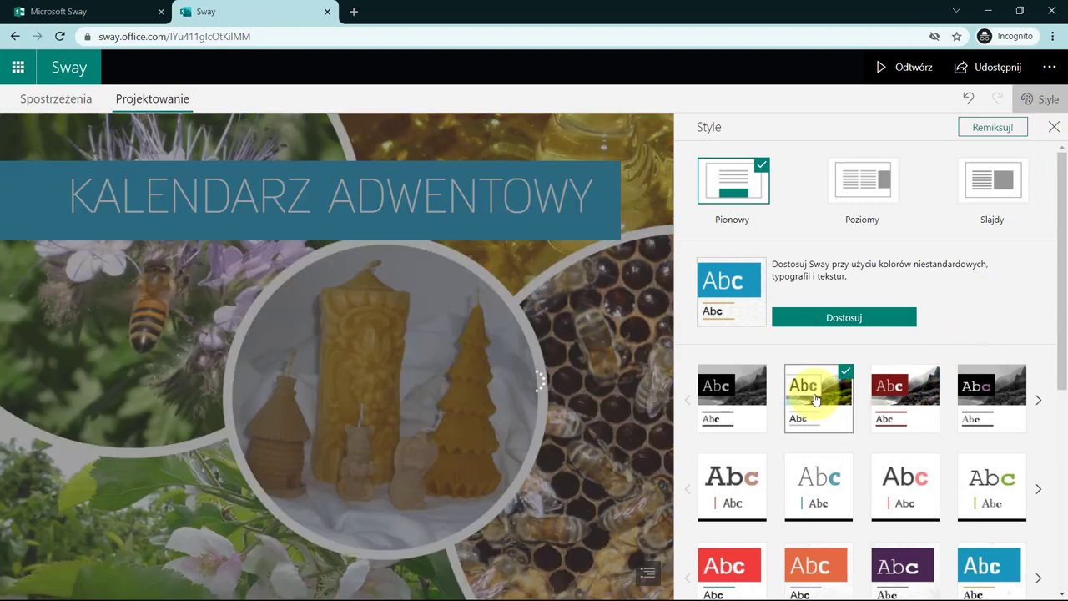
{"action": "left_click", "coordinate": [835, 481]}
{"action": "scroll", "coordinate": [838, 482], "scroll_direction": "down", "scroll_amount": 3}
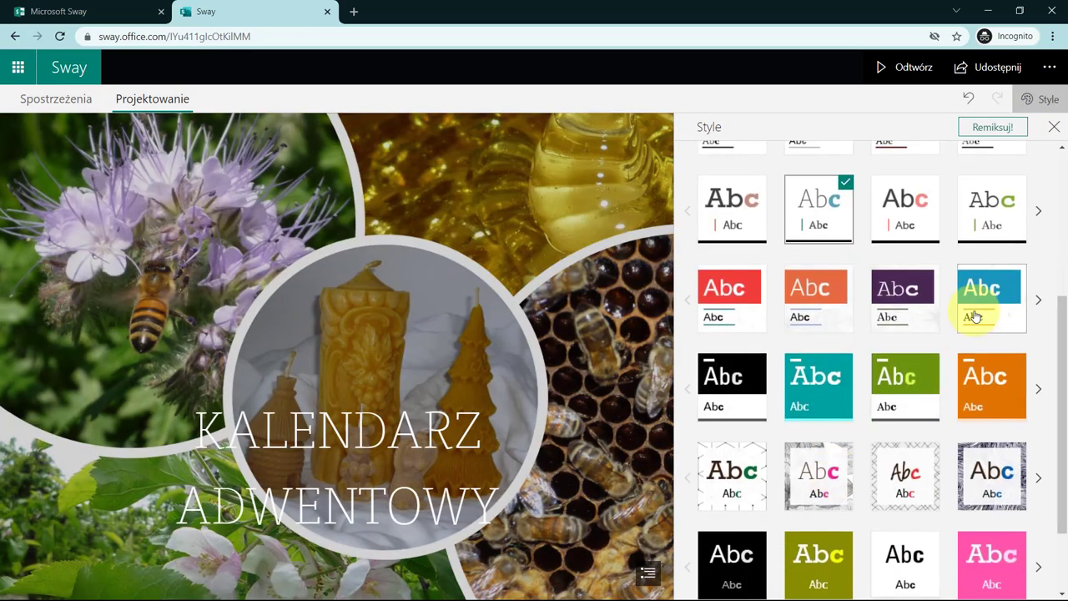
{"action": "left_click", "coordinate": [1039, 306]}
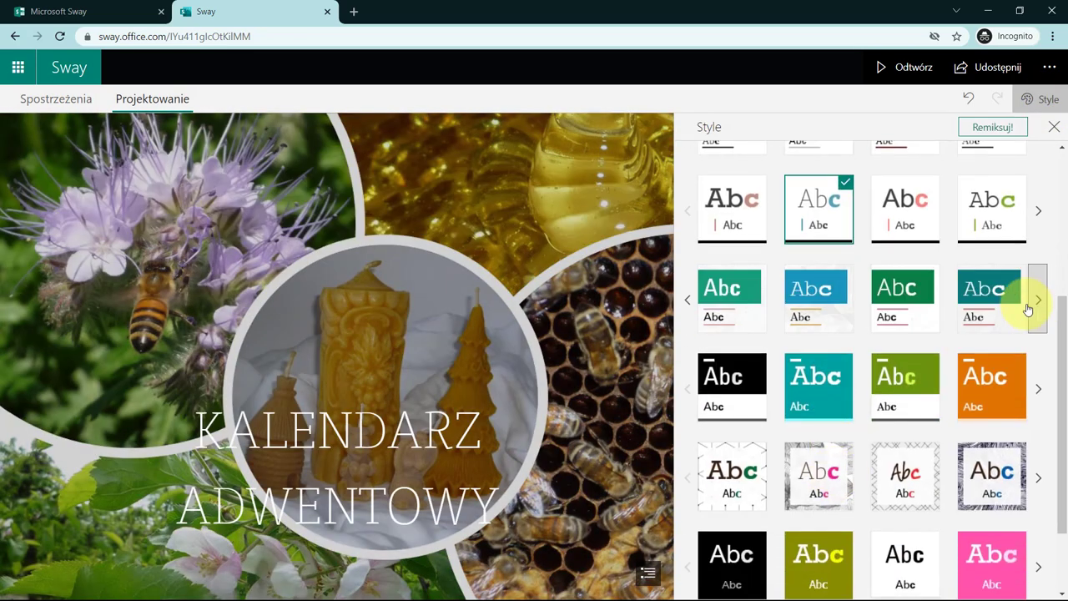
{"action": "left_click", "coordinate": [737, 301]}
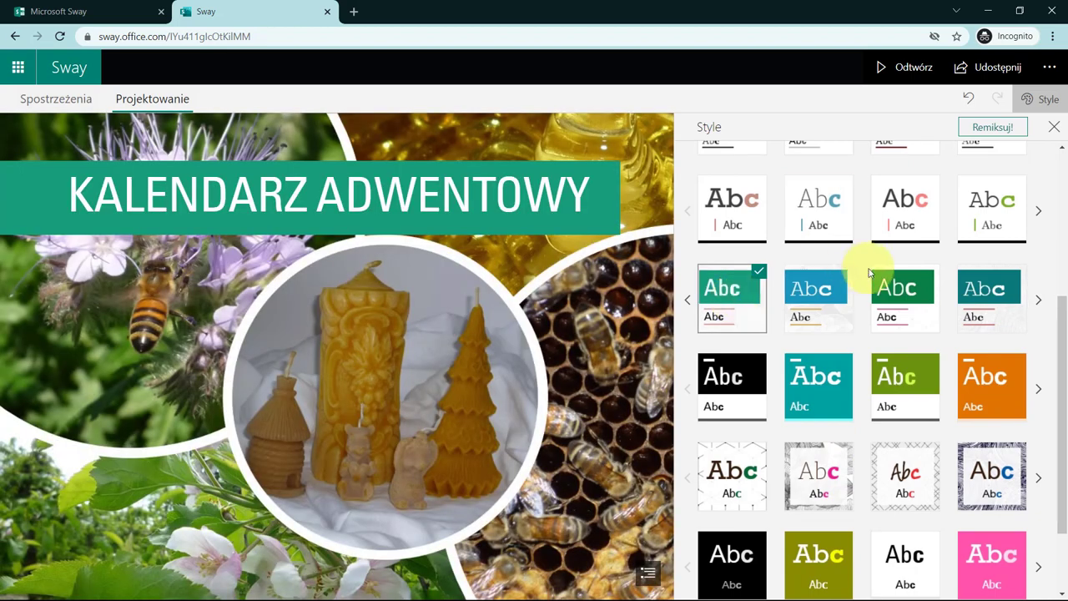
{"action": "scroll", "coordinate": [863, 263], "scroll_direction": "up", "scroll_amount": 3}
{"action": "left_click", "coordinate": [1010, 196]}
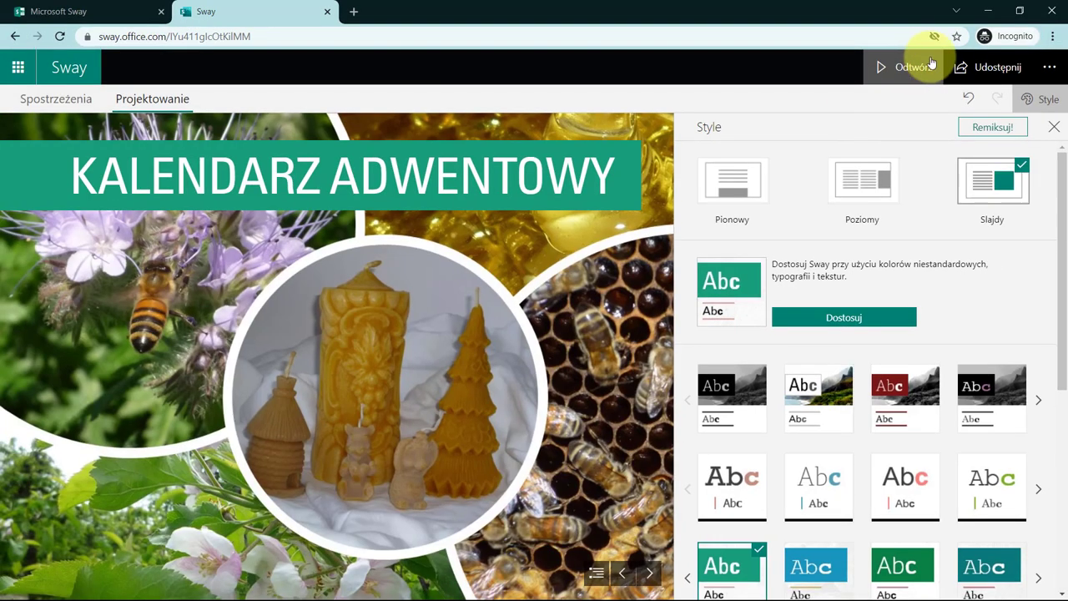
Preview the Sway in play mode and return to editing its storyline
{"action": "left_click", "coordinate": [856, 108]}
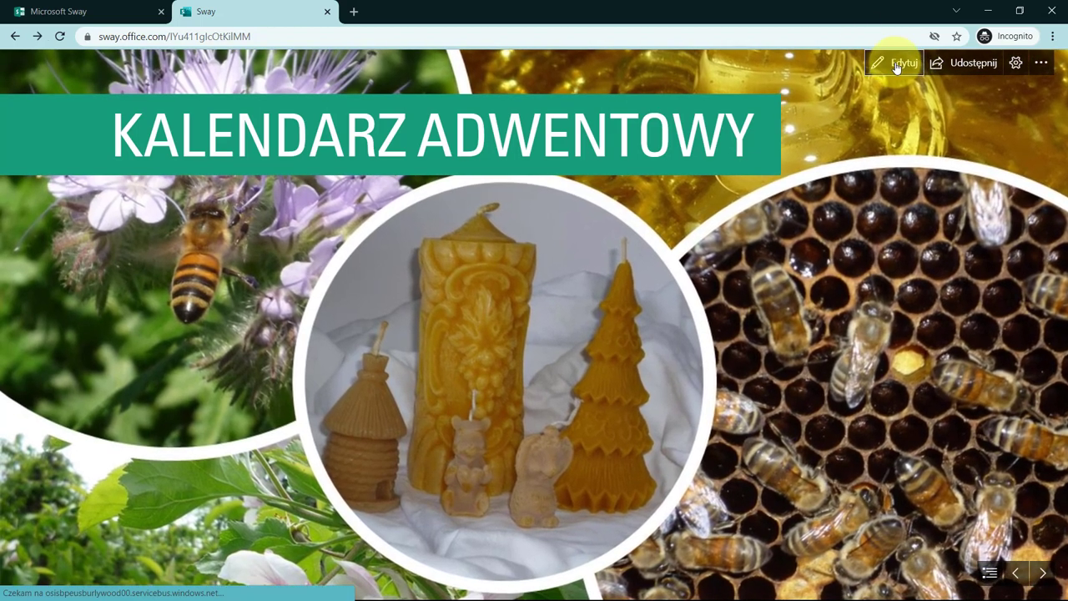
{"action": "left_click", "coordinate": [892, 63]}
{"action": "left_click", "coordinate": [61, 105]}
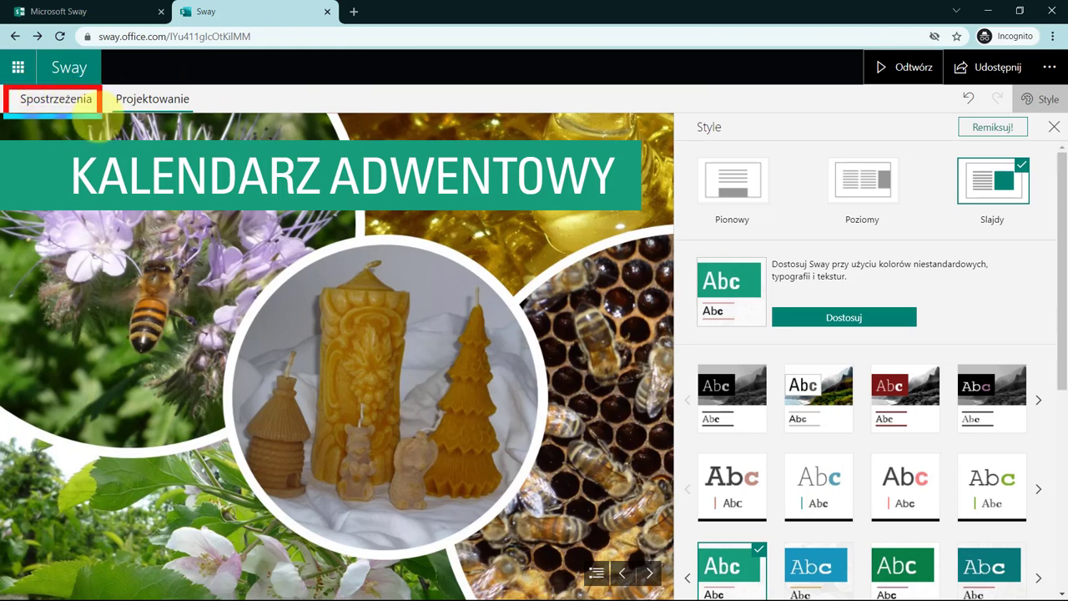
{"action": "left_click", "coordinate": [28, 99]}
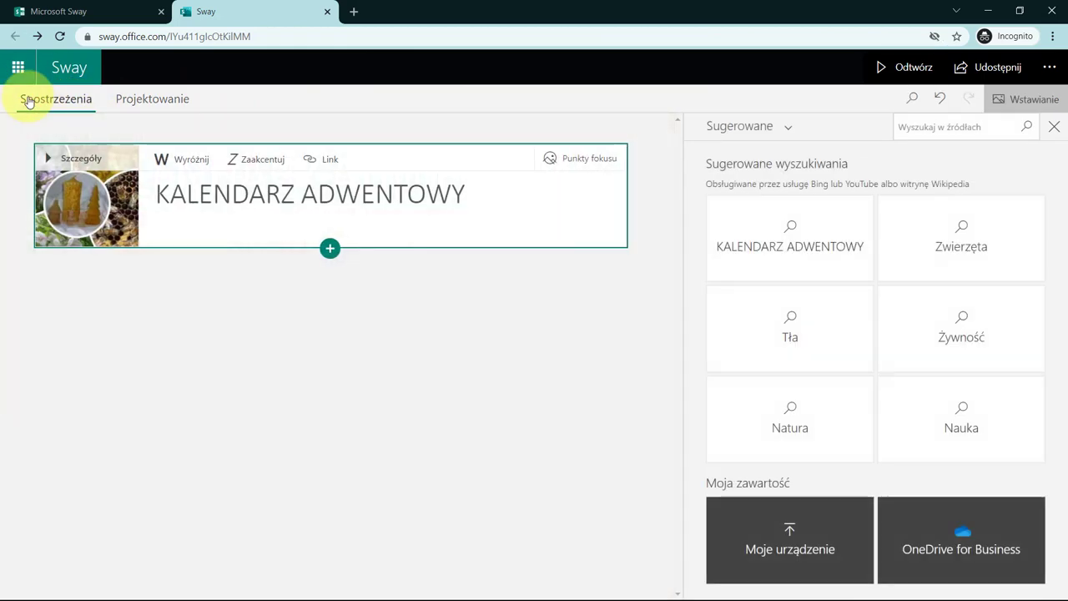
Add a Siatka group below the title card and insert an empty Obraz card in it
{"action": "left_click", "coordinate": [330, 255]}
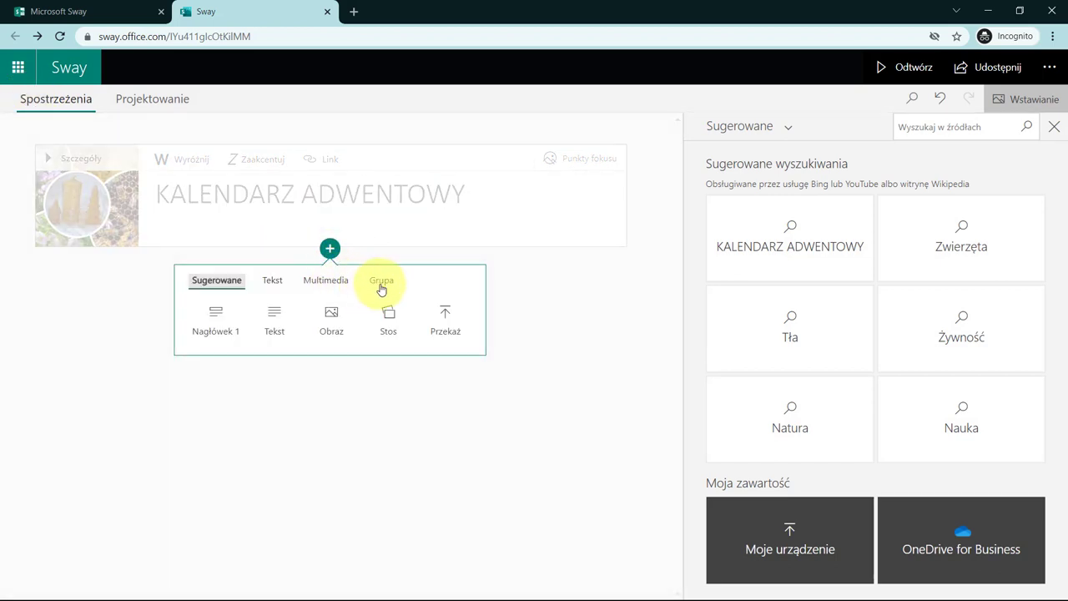
{"action": "left_click", "coordinate": [273, 284]}
{"action": "left_click", "coordinate": [377, 281]}
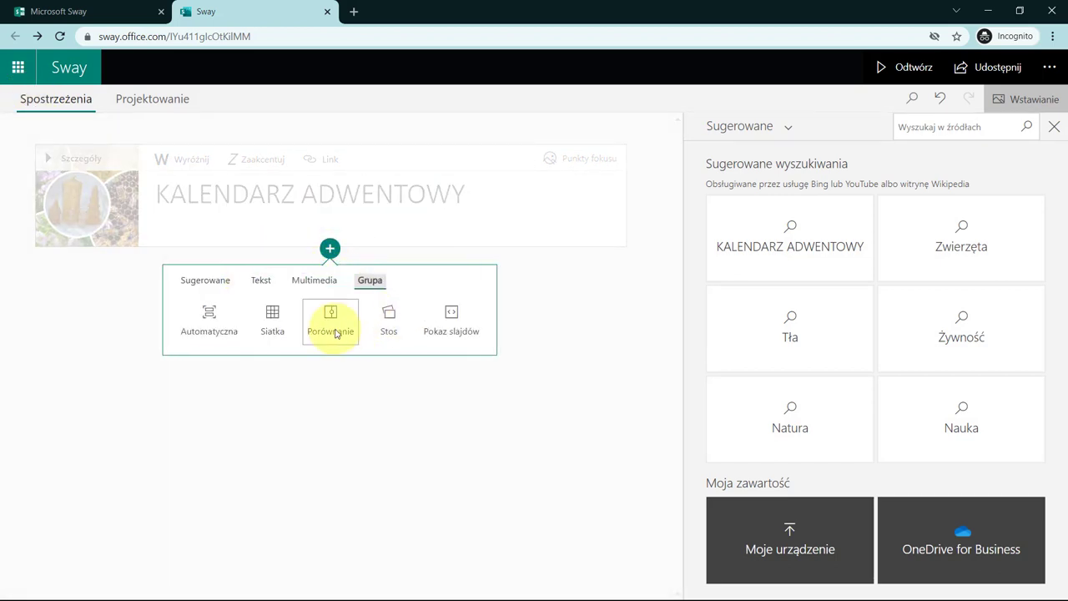
{"action": "left_click", "coordinate": [285, 335]}
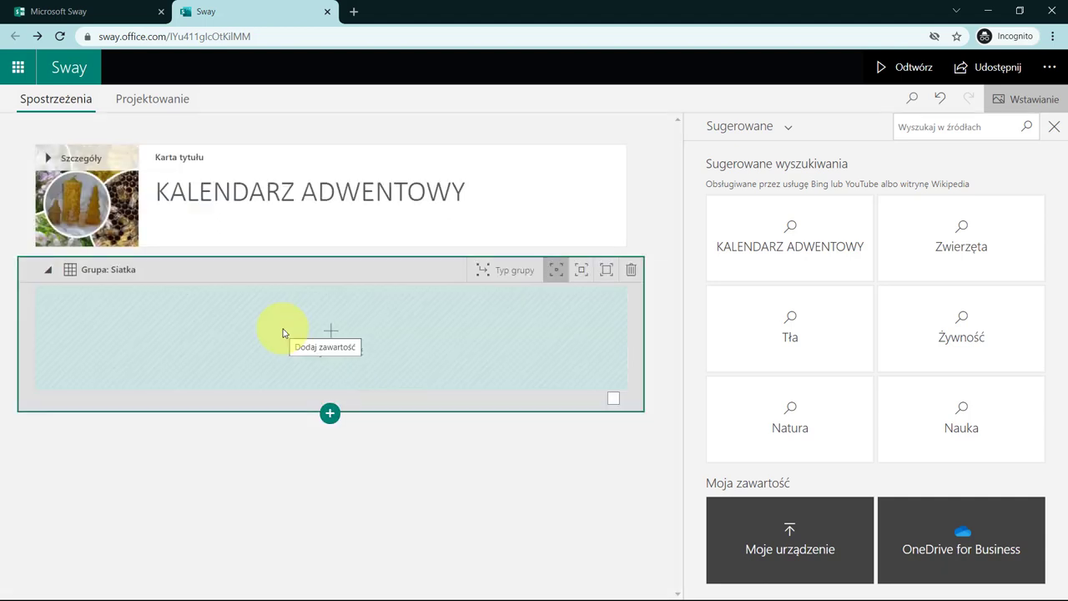
{"action": "left_click", "coordinate": [342, 355]}
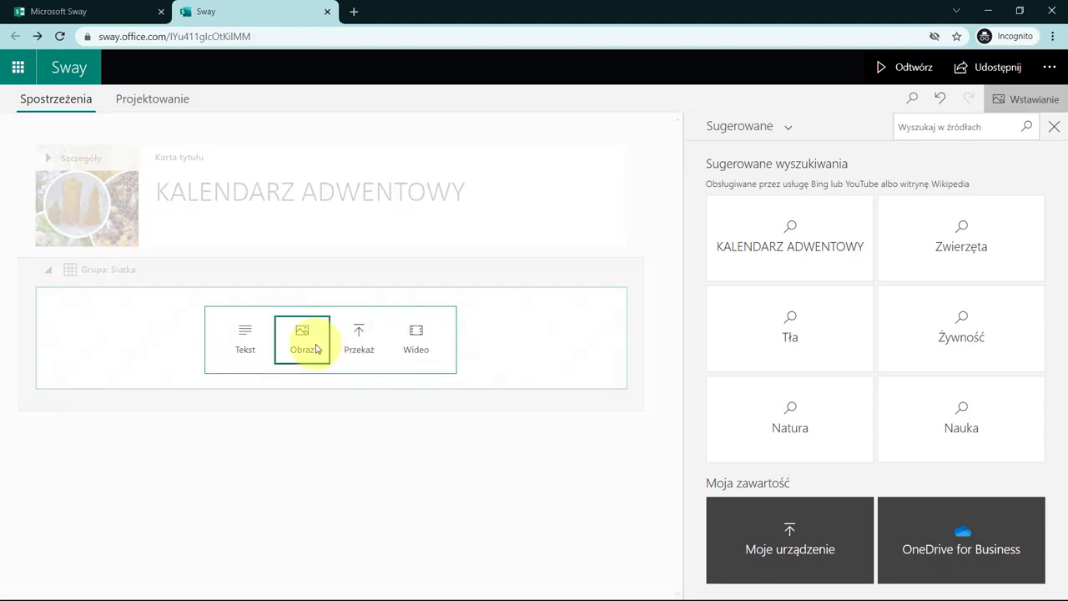
{"action": "left_click", "coordinate": [302, 340]}
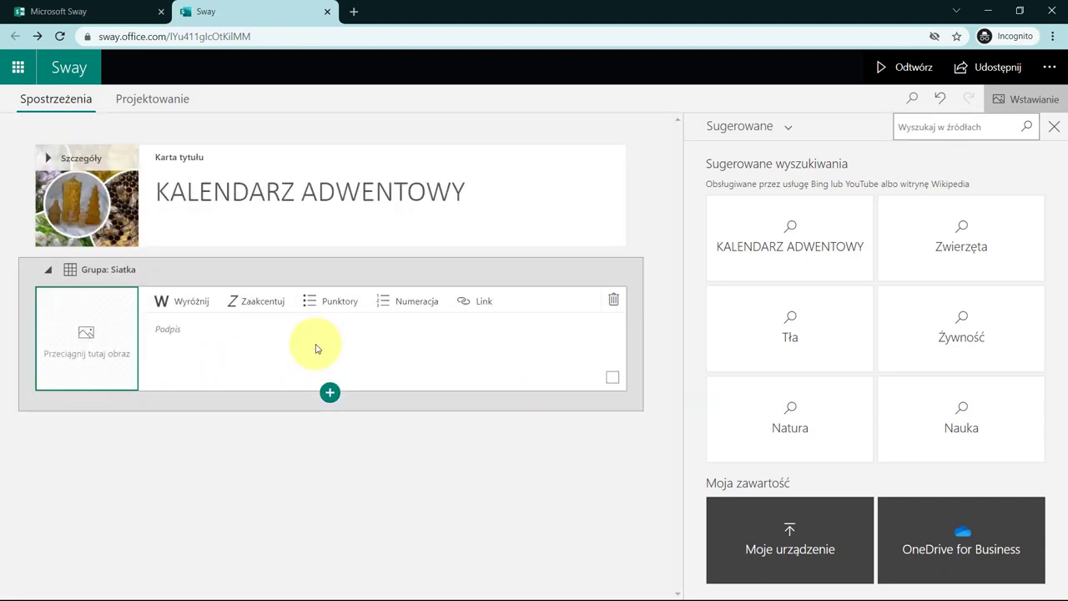
Upload the pictures 1, 2, 3 and 4 from the device's days folder into the grid group
{"action": "left_click", "coordinate": [808, 555]}
{"action": "left_click", "coordinate": [429, 157]}
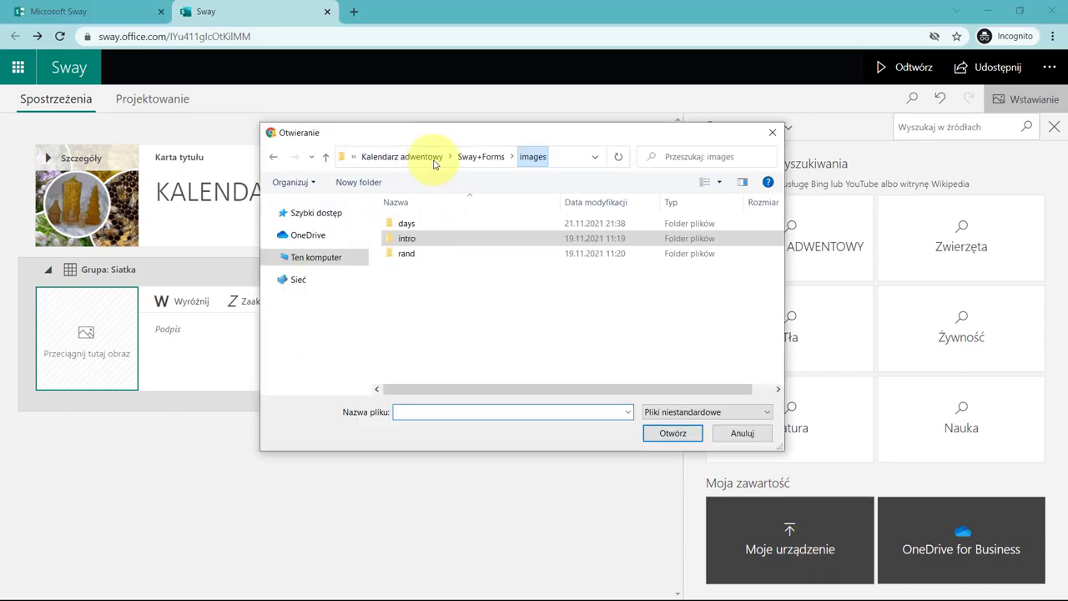
{"action": "double_click", "coordinate": [407, 224]}
{"action": "left_click", "coordinate": [419, 237]}
{"action": "key", "text": "ctrl+a"}
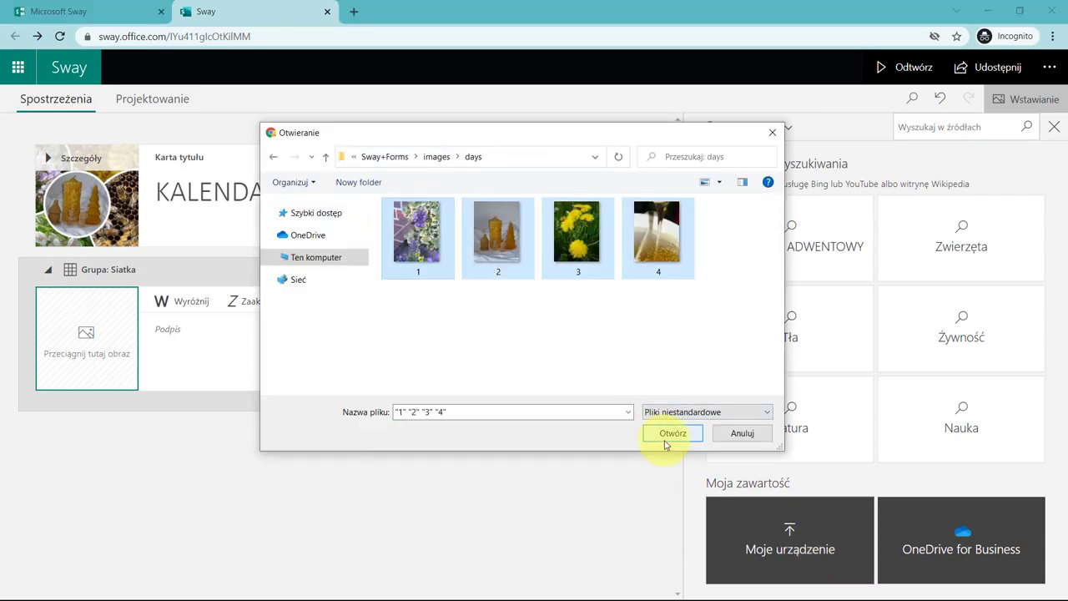
{"action": "left_click", "coordinate": [666, 440]}
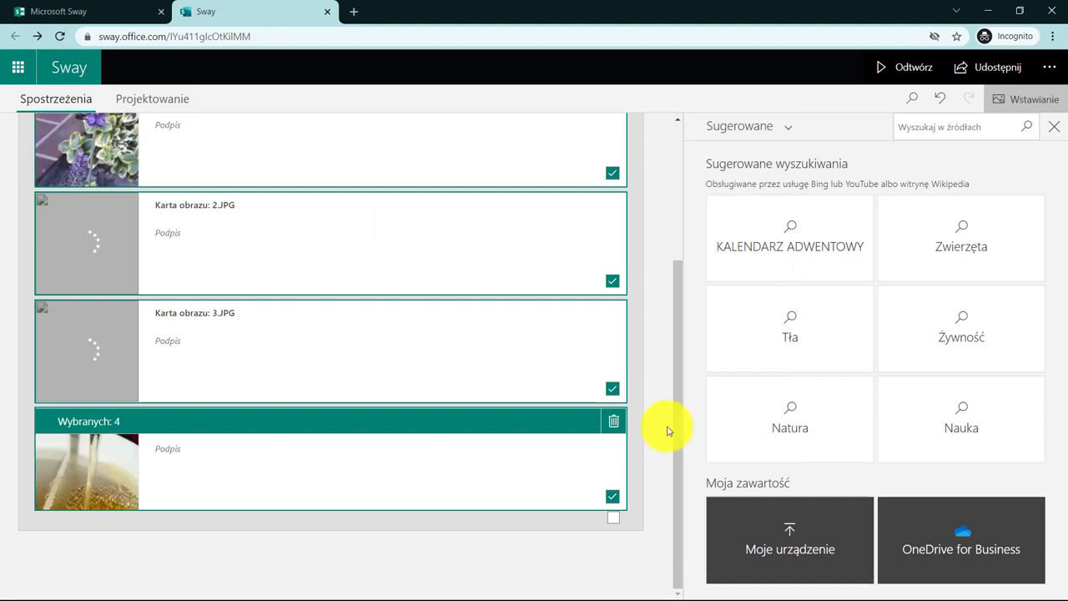
{"action": "scroll", "coordinate": [668, 431], "scroll_direction": "up", "scroll_amount": 1}
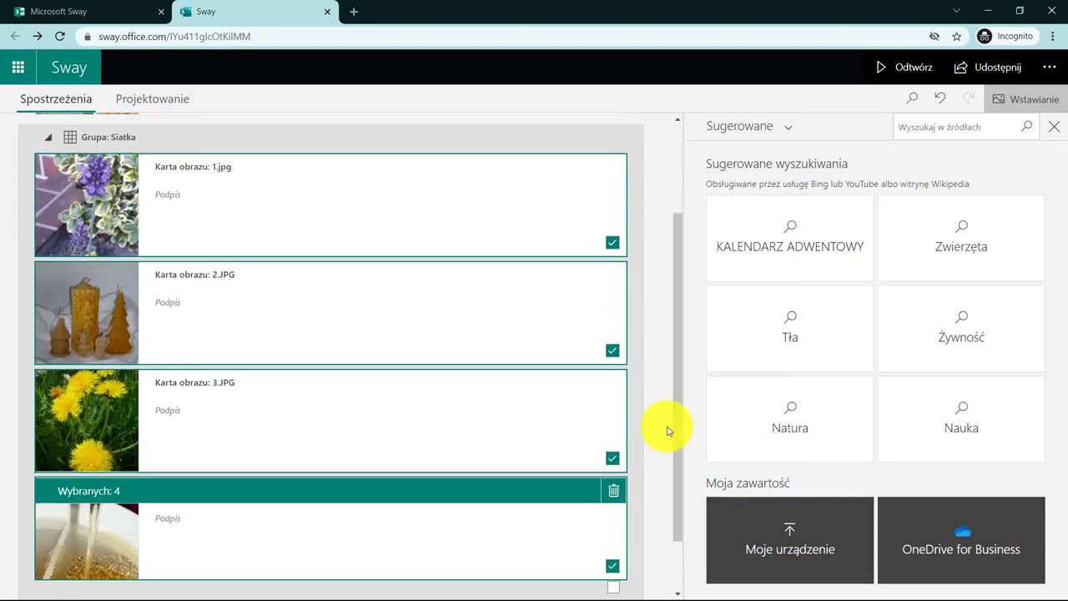
Check how the picture grid looks in play mode and in the design view, and return to the storyline
{"action": "left_click", "coordinate": [909, 71]}
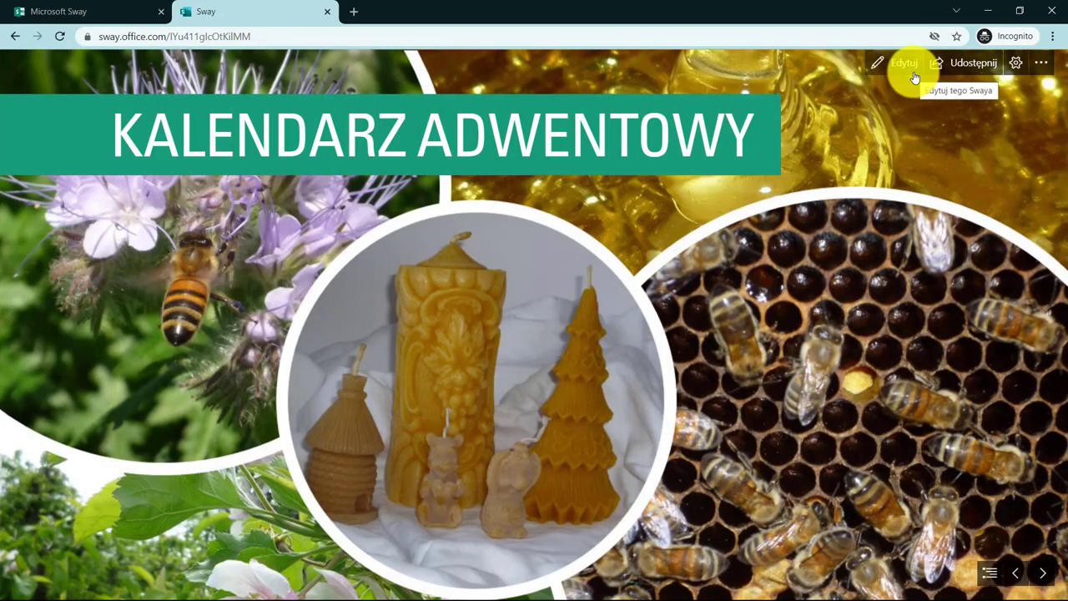
{"action": "left_click", "coordinate": [1044, 576]}
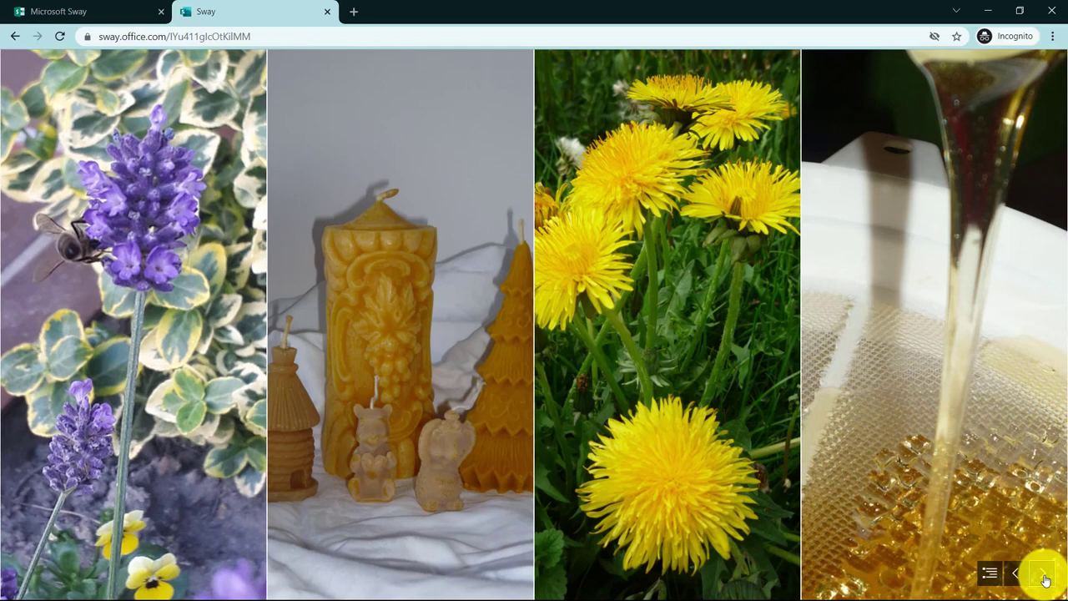
{"action": "left_click", "coordinate": [1020, 574]}
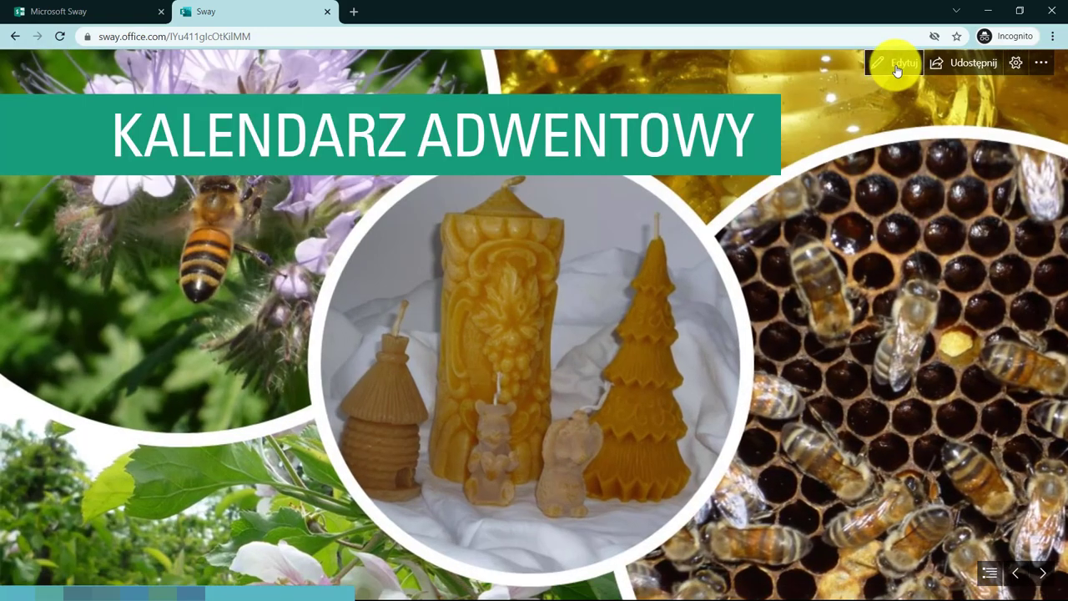
{"action": "left_click", "coordinate": [897, 67]}
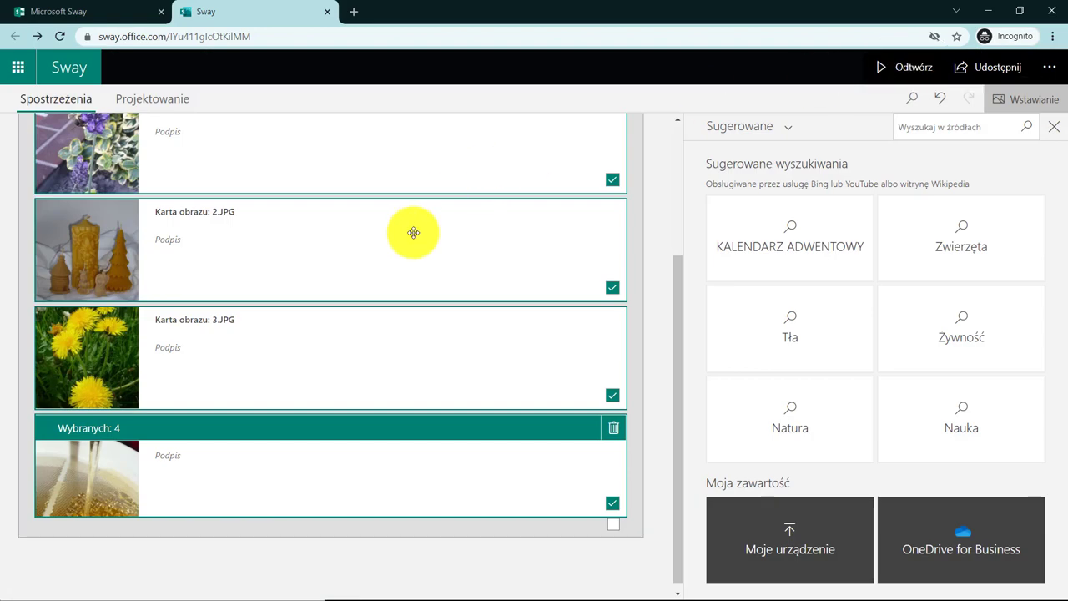
{"action": "scroll", "coordinate": [413, 232], "scroll_direction": "up", "scroll_amount": 3}
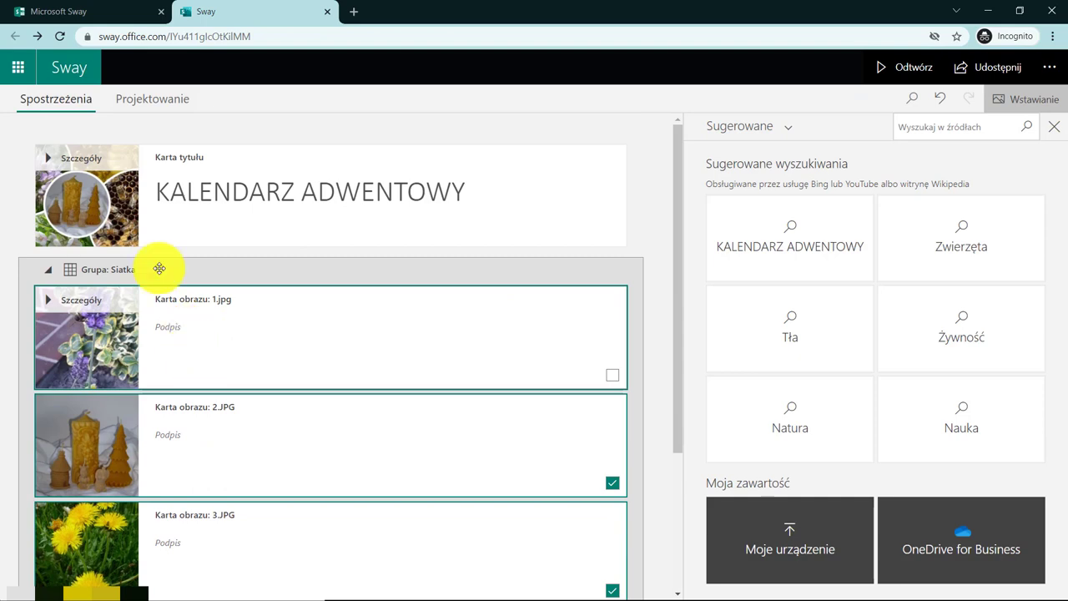
{"action": "left_click", "coordinate": [133, 97]}
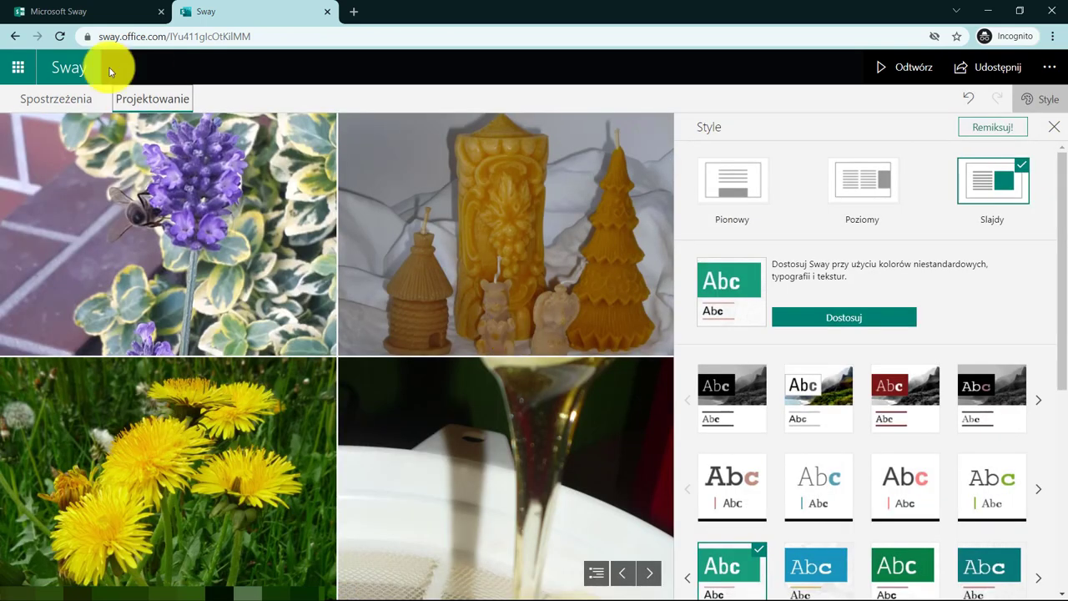
{"action": "left_click", "coordinate": [57, 96]}
Caption image card 1.jpg "Dzień 1: Zadanie" and image card 2.JPG "Dzień 2: Zadanie"
{"action": "left_click", "coordinate": [203, 328]}
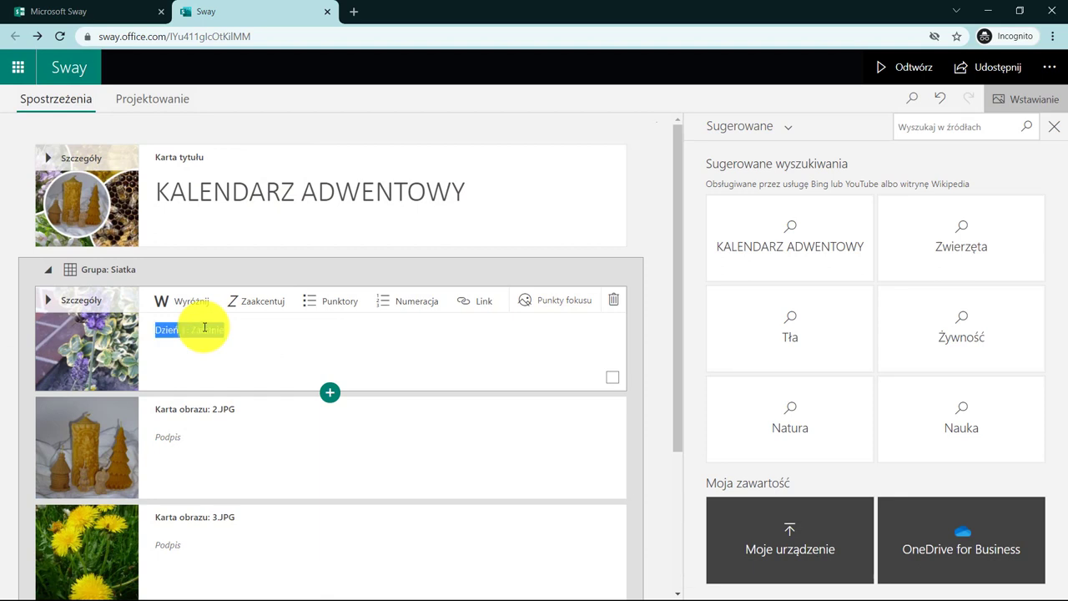
{"action": "left_click", "coordinate": [179, 439]}
{"action": "type", "text": "Dzień 1: Zadanie"}
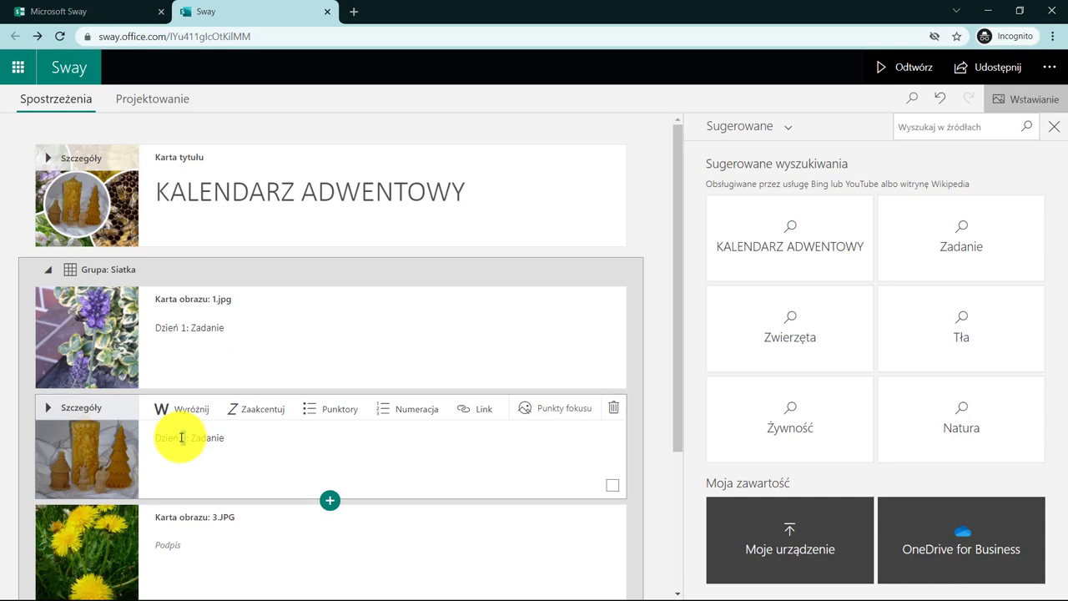
{"action": "double_click", "coordinate": [181, 437]}
{"action": "type", "text": "2"}
Caption image card 3.JPG "Dzień 3: Zadanie" and image card 4.JPG "Dzień 4: Zadanie"
{"action": "scroll", "coordinate": [196, 439], "scroll_direction": "down", "scroll_amount": 2}
{"action": "left_click", "coordinate": [193, 416]}
{"action": "double_click", "coordinate": [184, 409]}
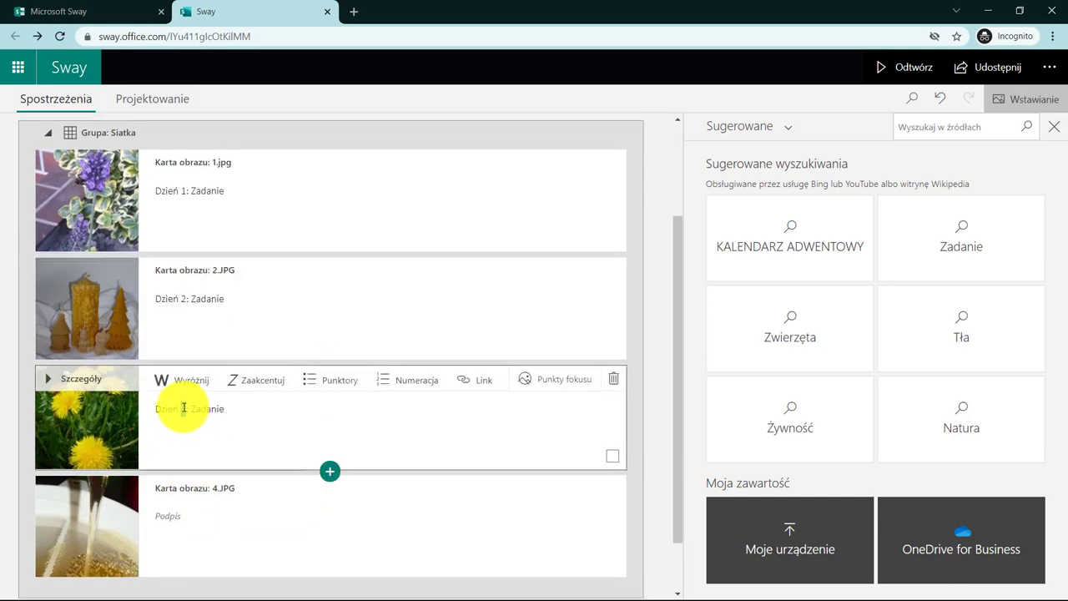
{"action": "type", "text": "3"}
{"action": "left_click", "coordinate": [183, 515]}
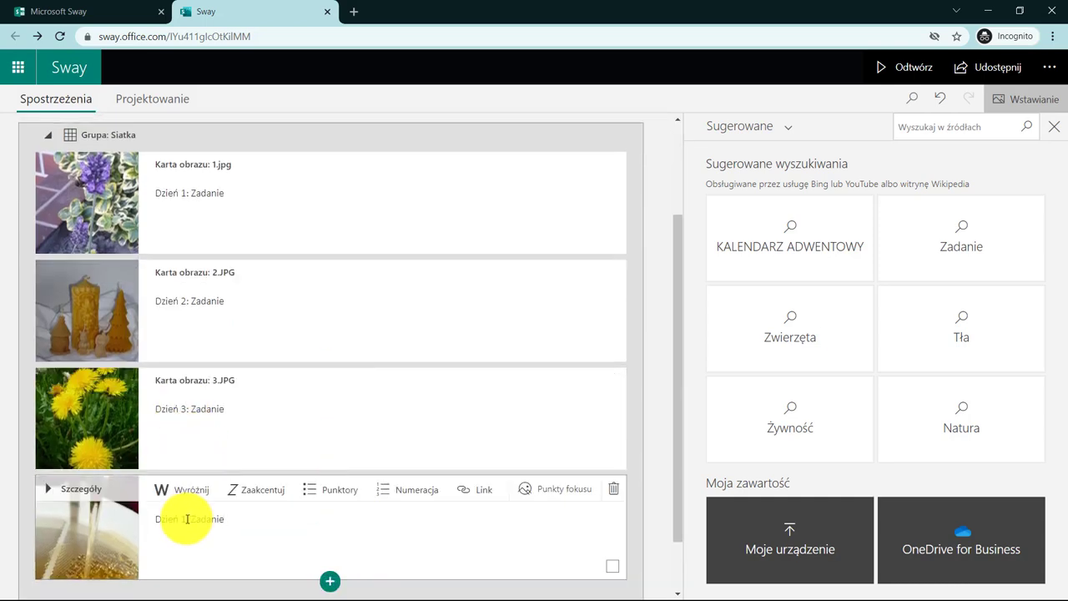
{"action": "double_click", "coordinate": [185, 519]}
{"action": "type", "text": "4"}
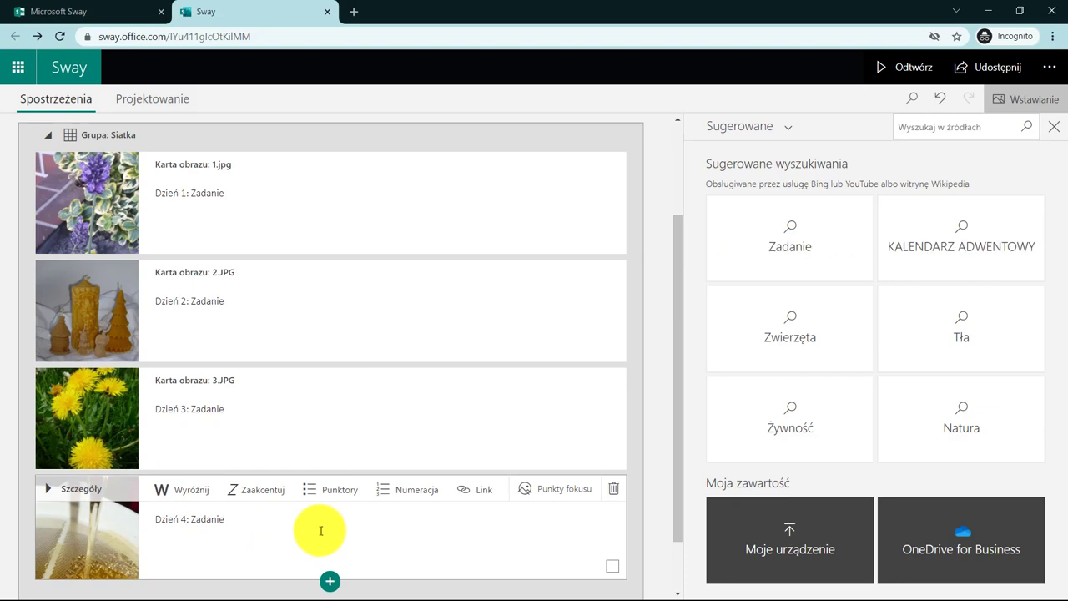
Play the Sway to review the captioned picture grid and its neighbouring slides
{"action": "scroll", "coordinate": [319, 530], "scroll_direction": "up", "scroll_amount": 2}
{"action": "left_click", "coordinate": [889, 66]}
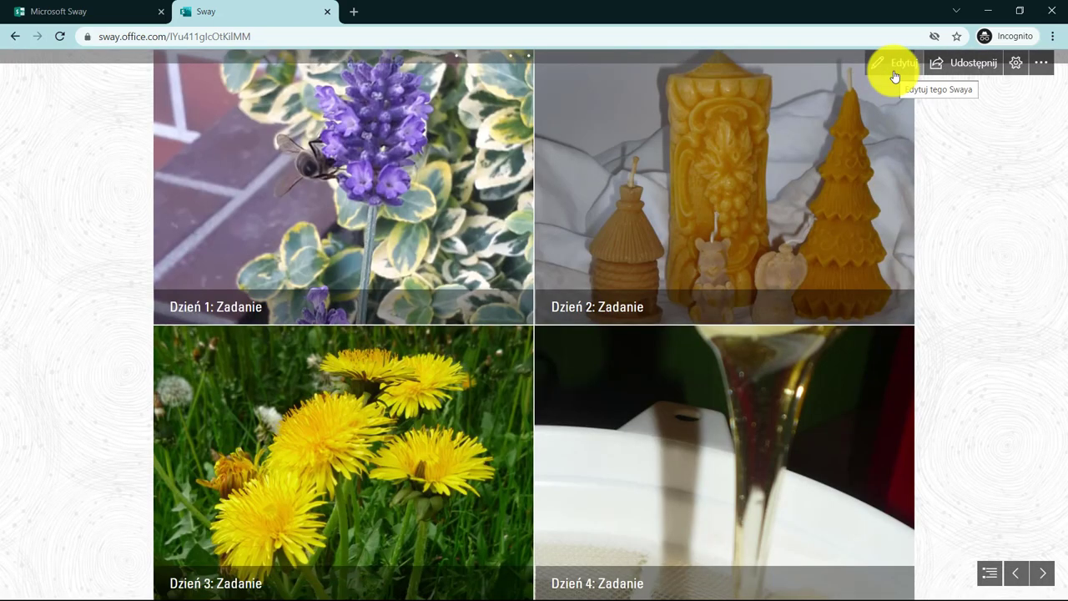
{"action": "left_click", "coordinate": [1042, 576]}
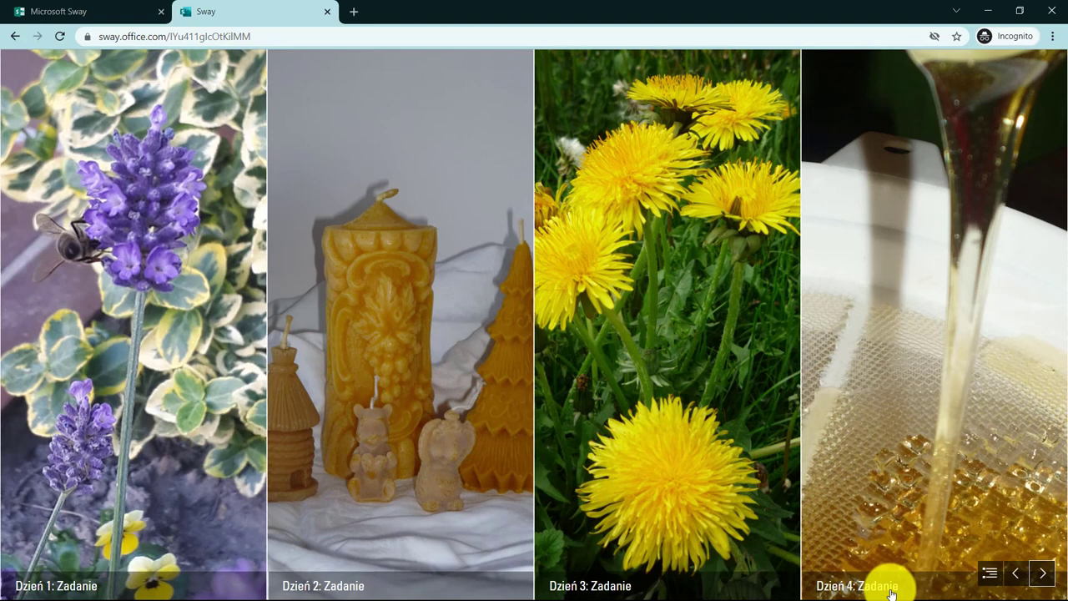
{"action": "left_click", "coordinate": [1015, 574]}
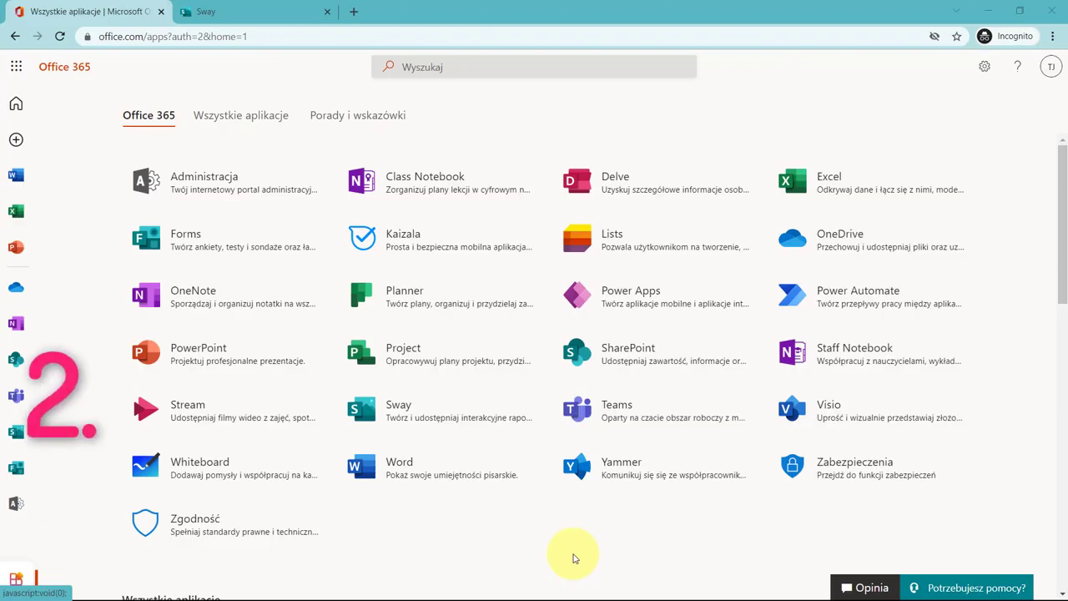
Open Microsoft Forms from the Office 365 apps, create a new test and title it "Dzień 1"
{"action": "mouse_move", "coordinate": [246, 234]}
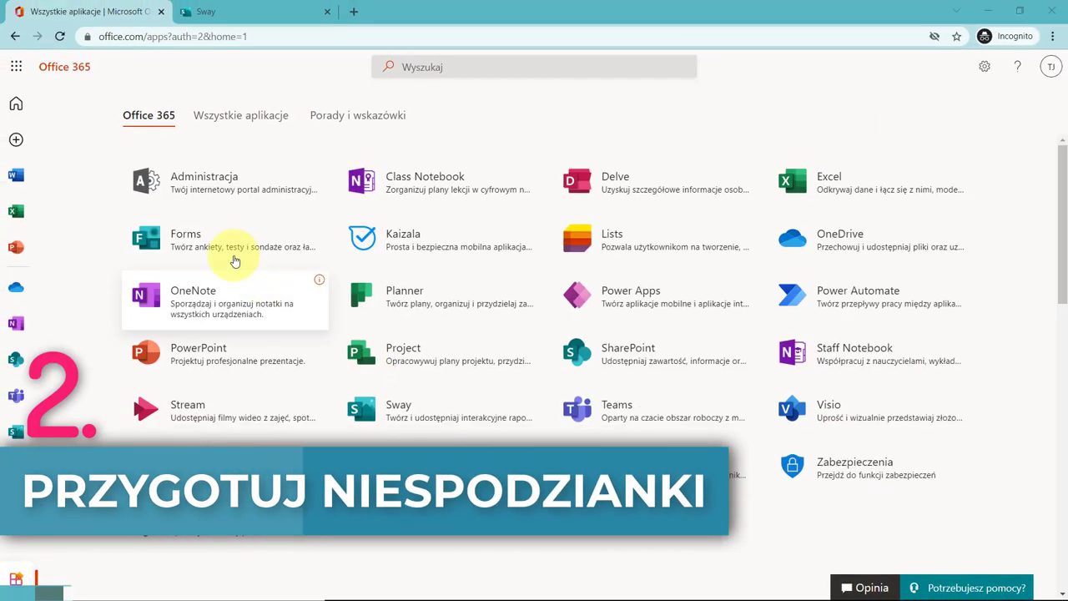
{"action": "left_click", "coordinate": [234, 262]}
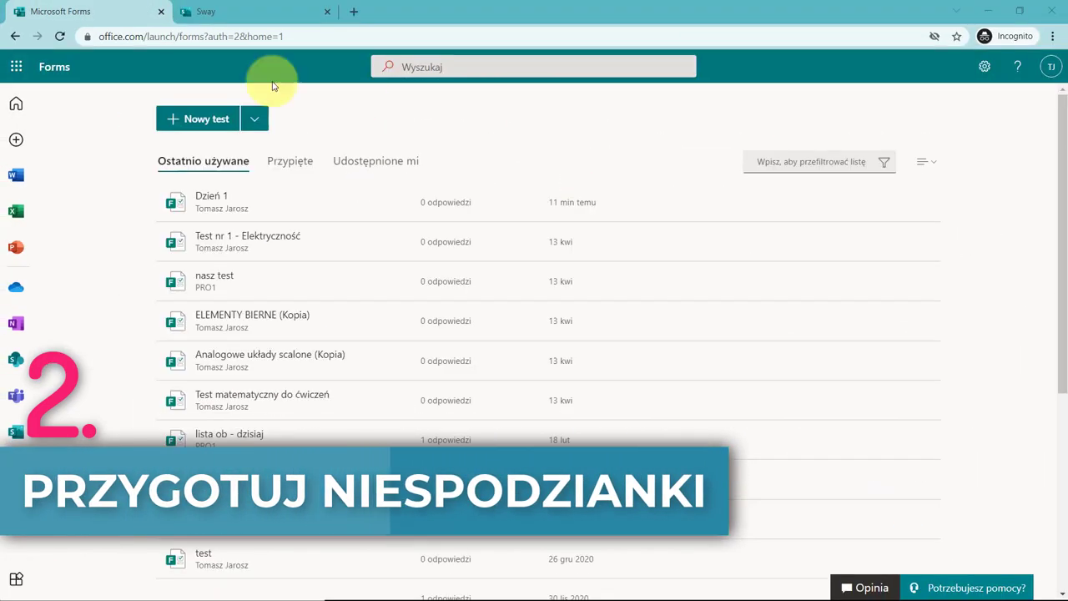
{"action": "left_click", "coordinate": [210, 118]}
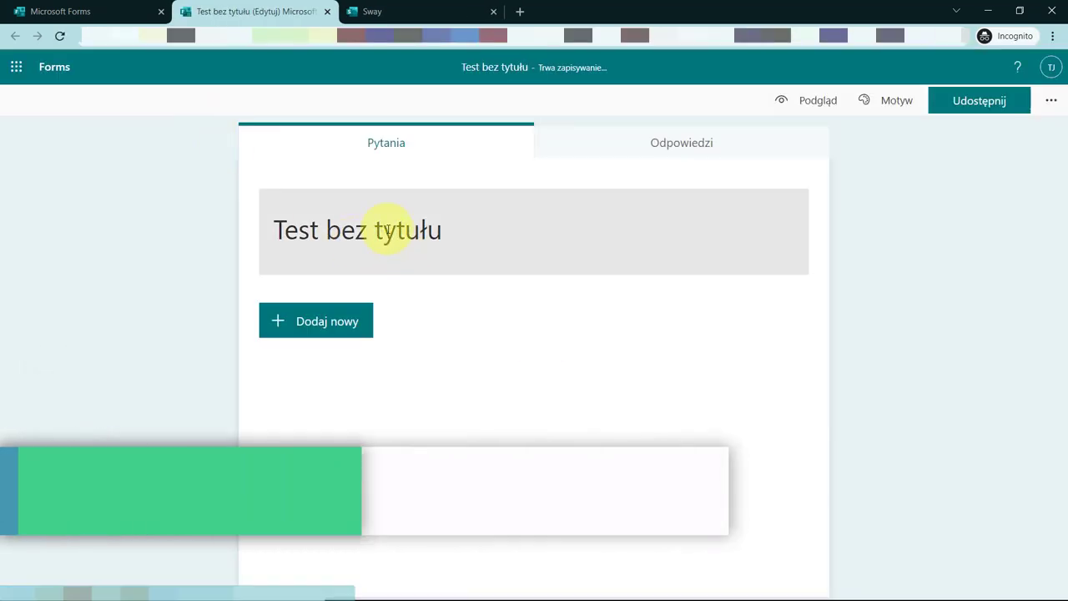
{"action": "left_click", "coordinate": [388, 229]}
{"action": "type", "text": "Dzień 1"}
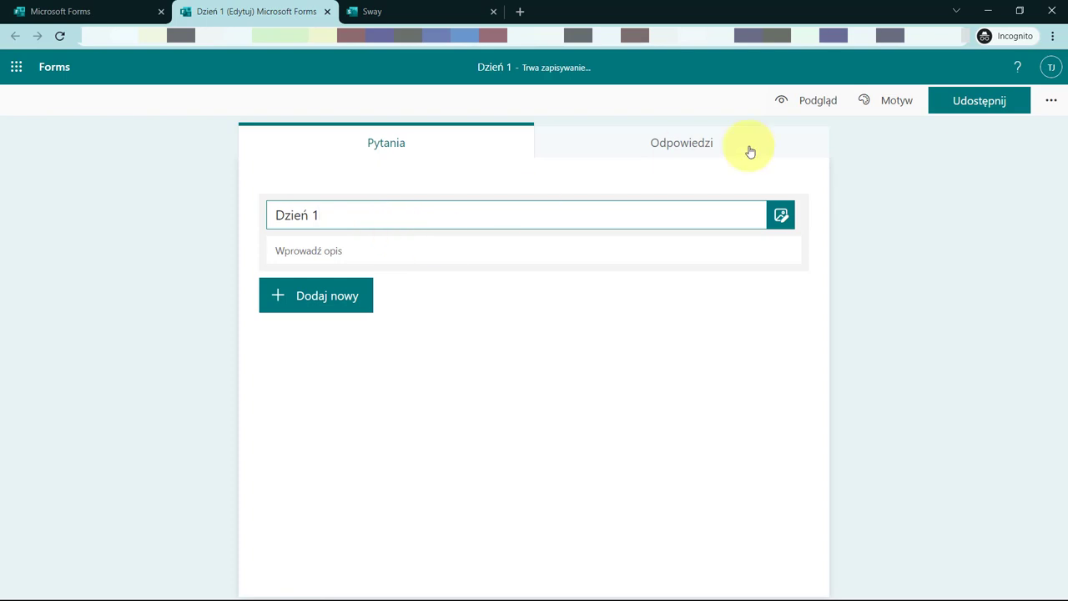
Give the test a custom theme using the uploaded image P1210715 as background
{"action": "left_click", "coordinate": [887, 103]}
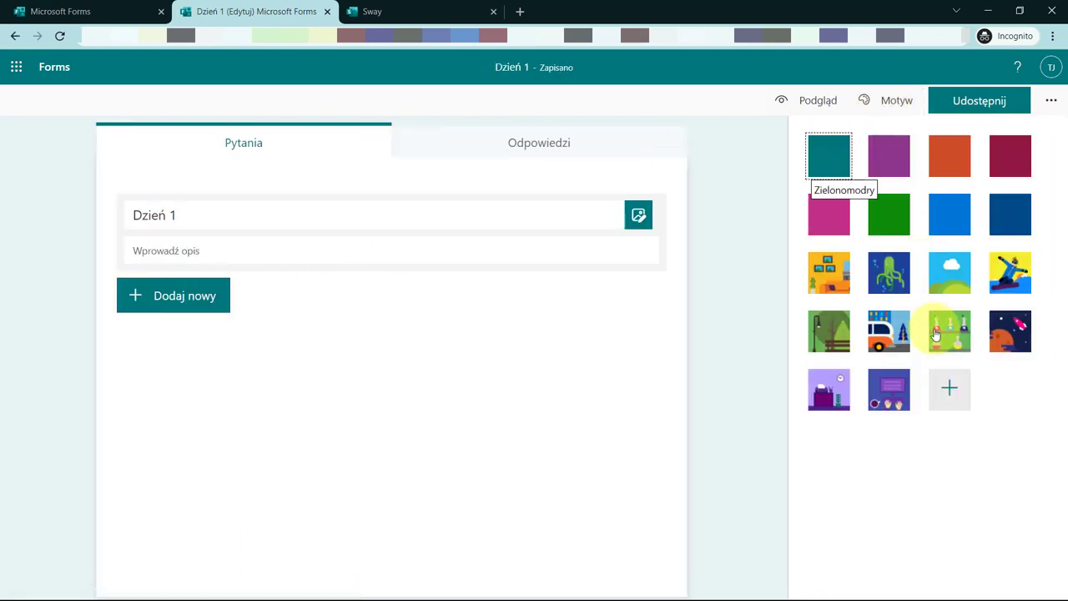
{"action": "left_click", "coordinate": [949, 387]}
{"action": "left_click", "coordinate": [837, 229]}
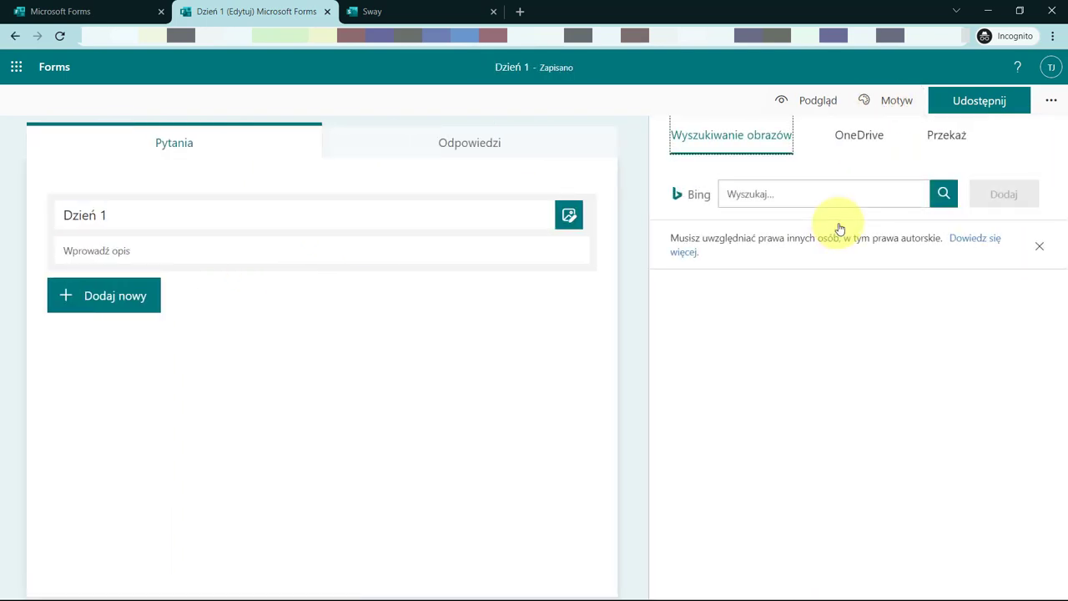
{"action": "left_click", "coordinate": [947, 135]}
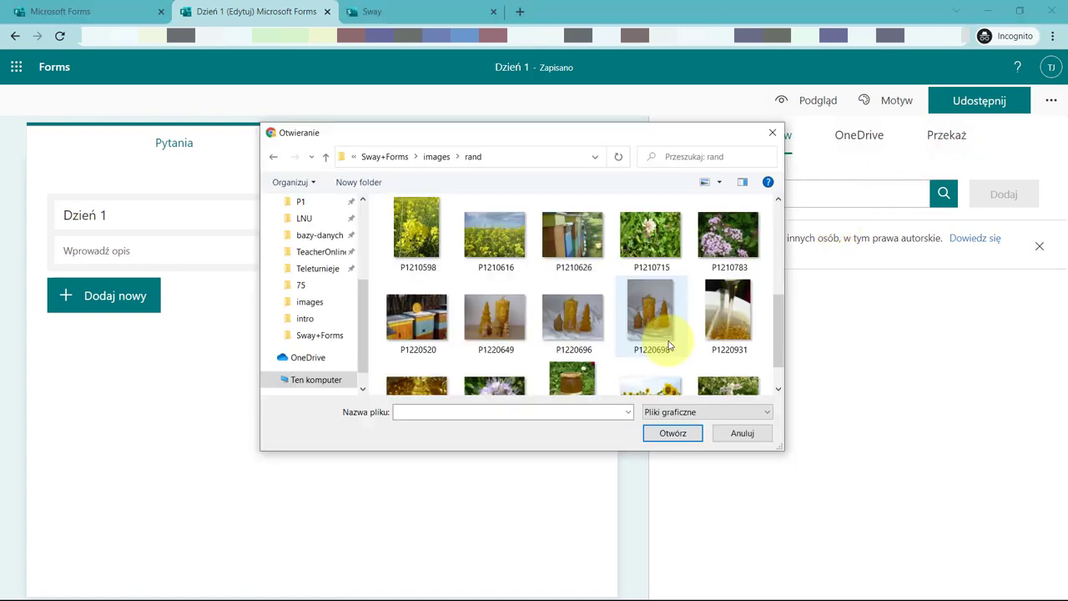
{"action": "left_click", "coordinate": [651, 242]}
{"action": "left_click", "coordinate": [678, 434]}
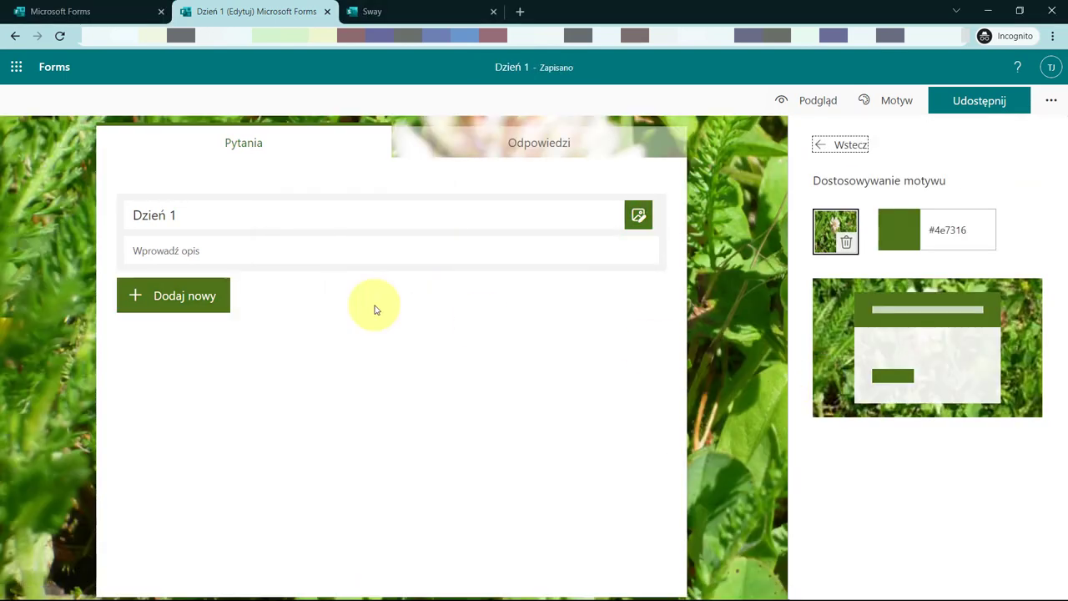
Add a ranking (Klasyfikacja) question reading "Uszereguj nazwy roślin miododajnych w kolejności przedstawionej na zdjęciu:"
{"action": "left_click", "coordinate": [202, 304]}
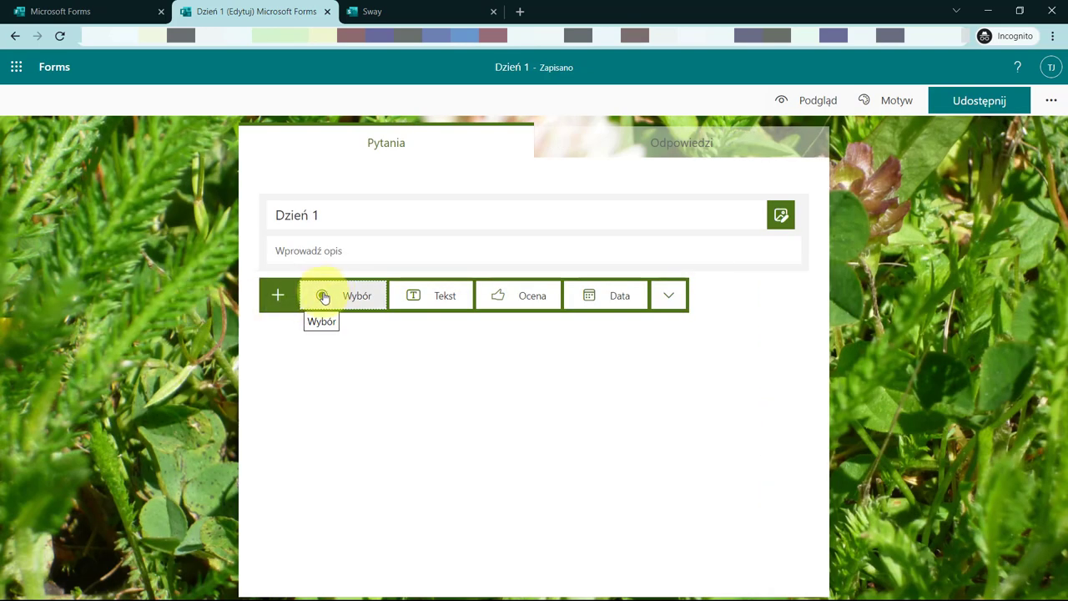
{"action": "left_click", "coordinate": [669, 302]}
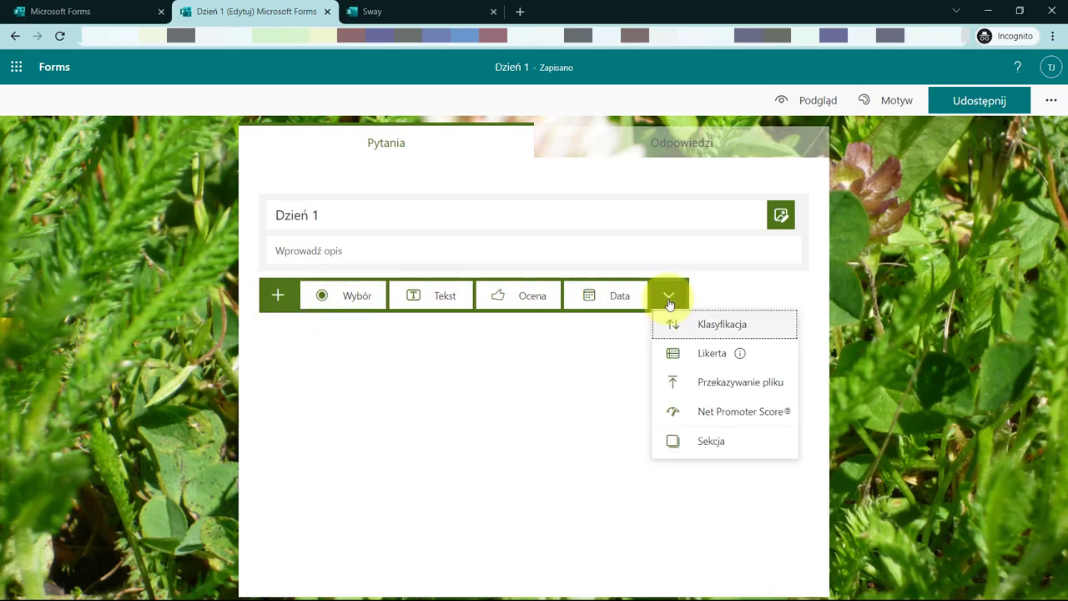
{"action": "left_click", "coordinate": [722, 324]}
{"action": "type", "text": "Uszereguj nazwy roślin miodoajnych w kolejności przedstawionej na zdjęciu:"}
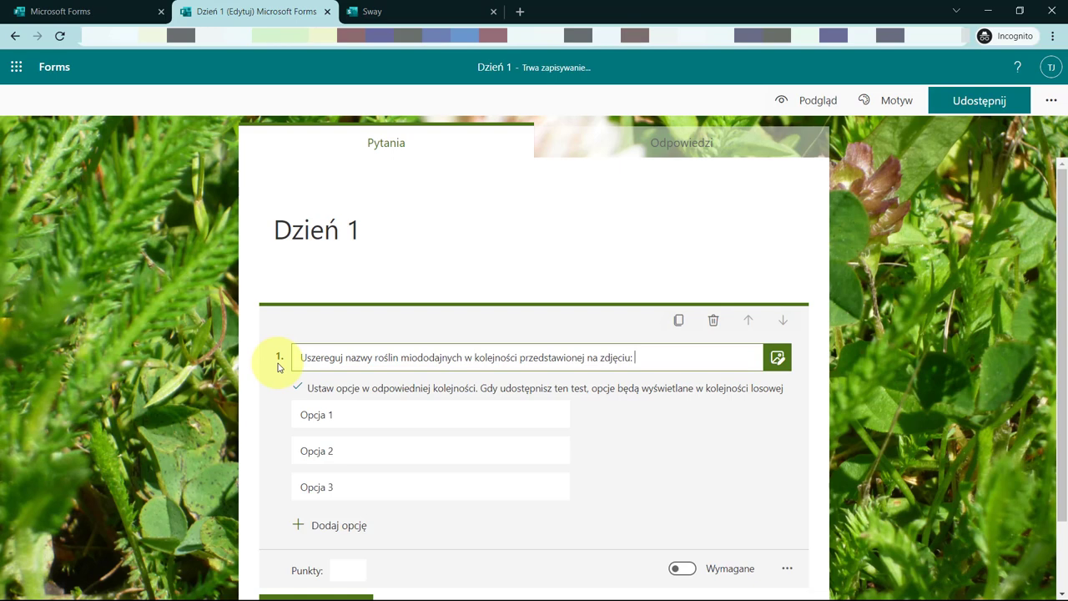
Upload the image plants from the task1 folder into the ranking question
{"action": "left_click", "coordinate": [778, 361]}
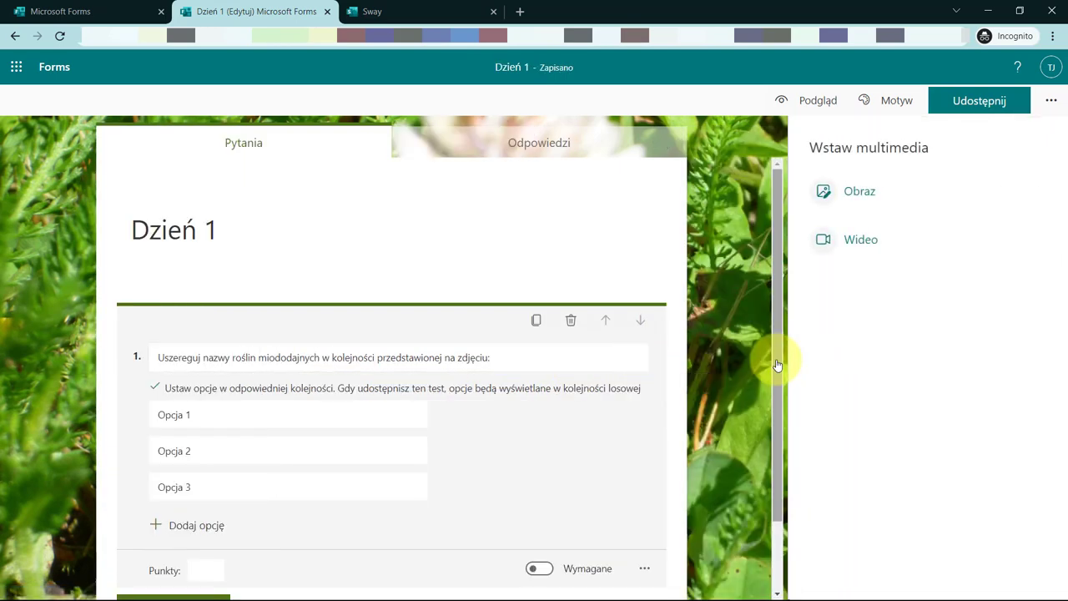
{"action": "left_click", "coordinate": [874, 200]}
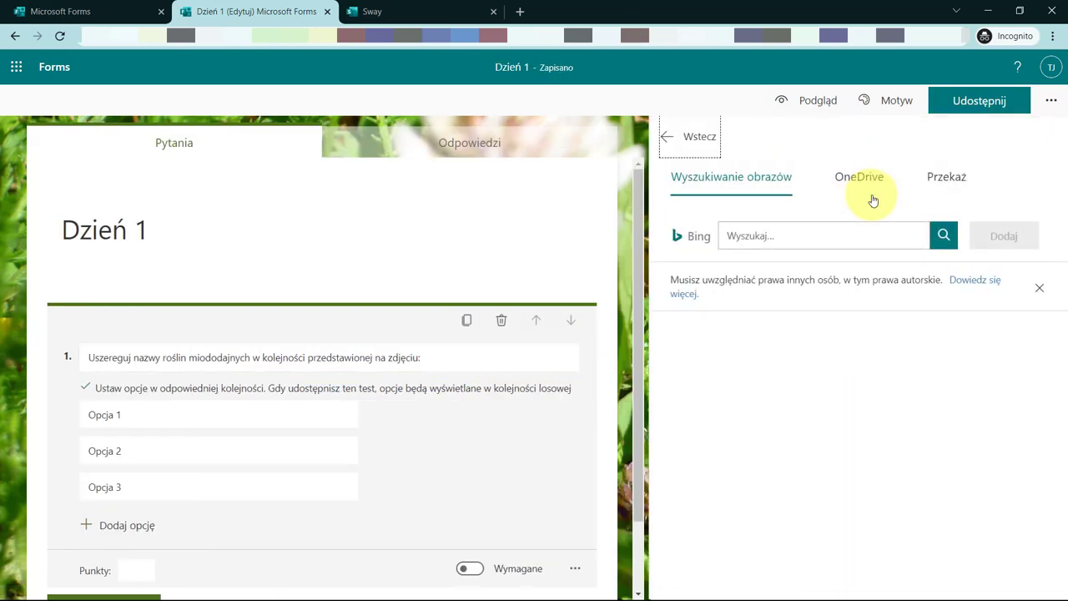
{"action": "left_click", "coordinate": [952, 185]}
{"action": "left_click", "coordinate": [432, 226]}
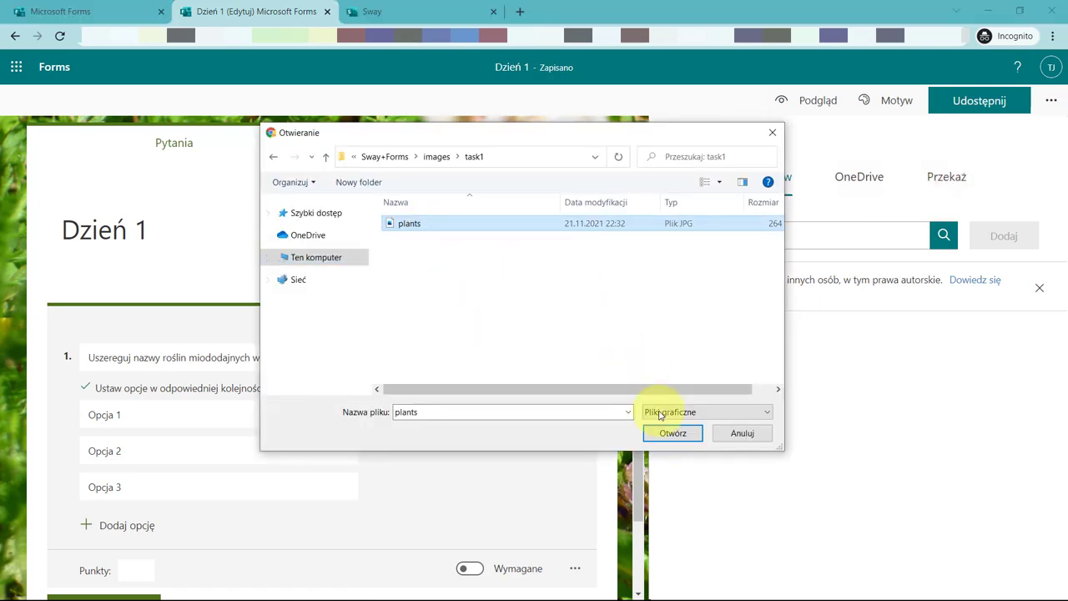
{"action": "left_click", "coordinate": [673, 433]}
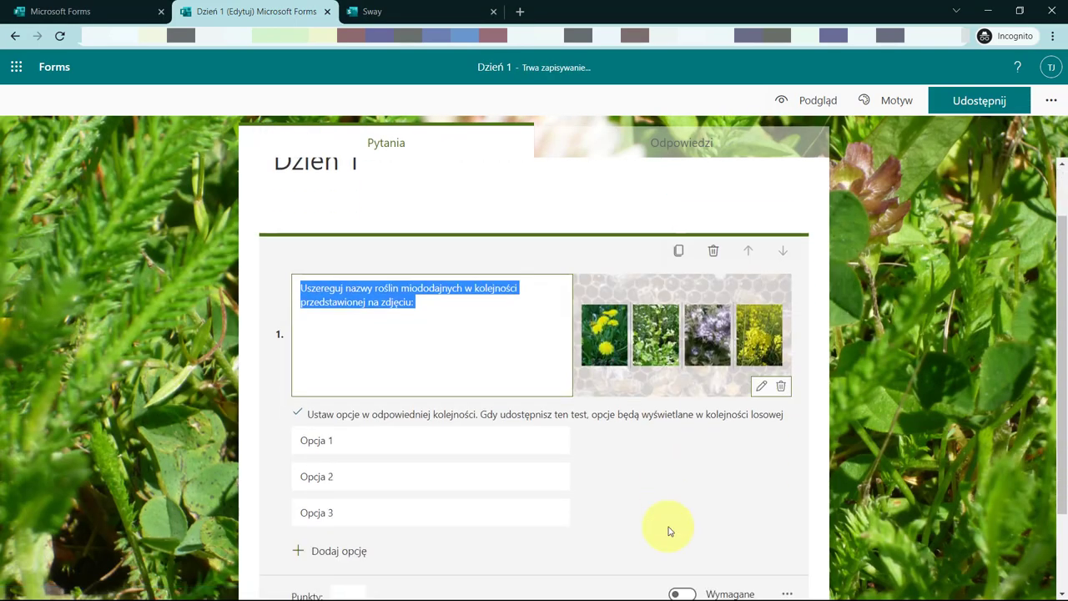
Fill in the ranking options in order as "mniszek lekarski", "gryka", "facelia" and an added fourth option, "rzepak"
{"action": "left_click", "coordinate": [406, 441]}
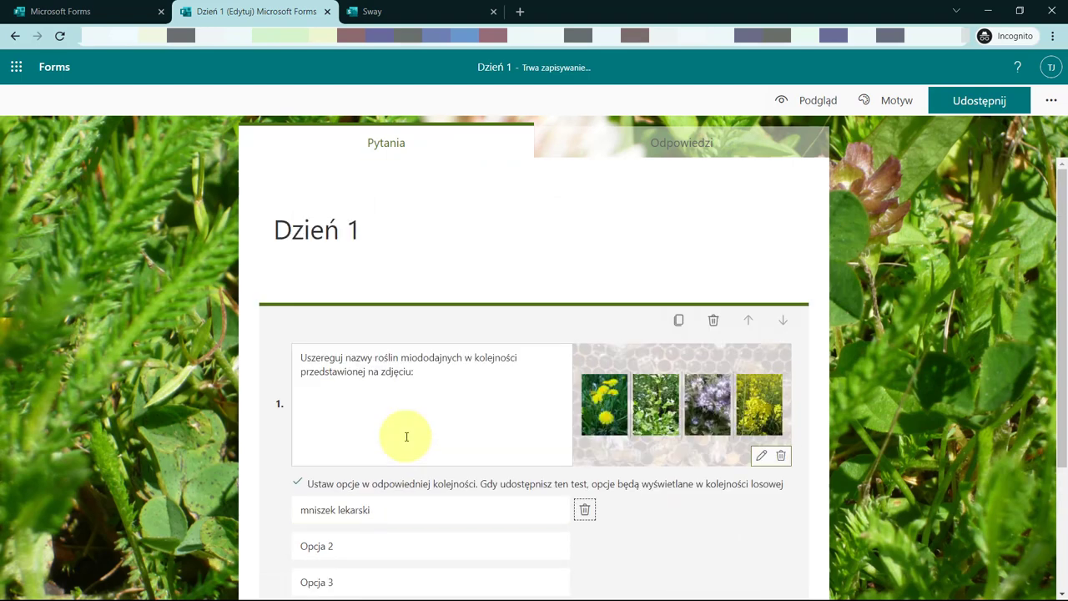
{"action": "key", "text": "Tab"}
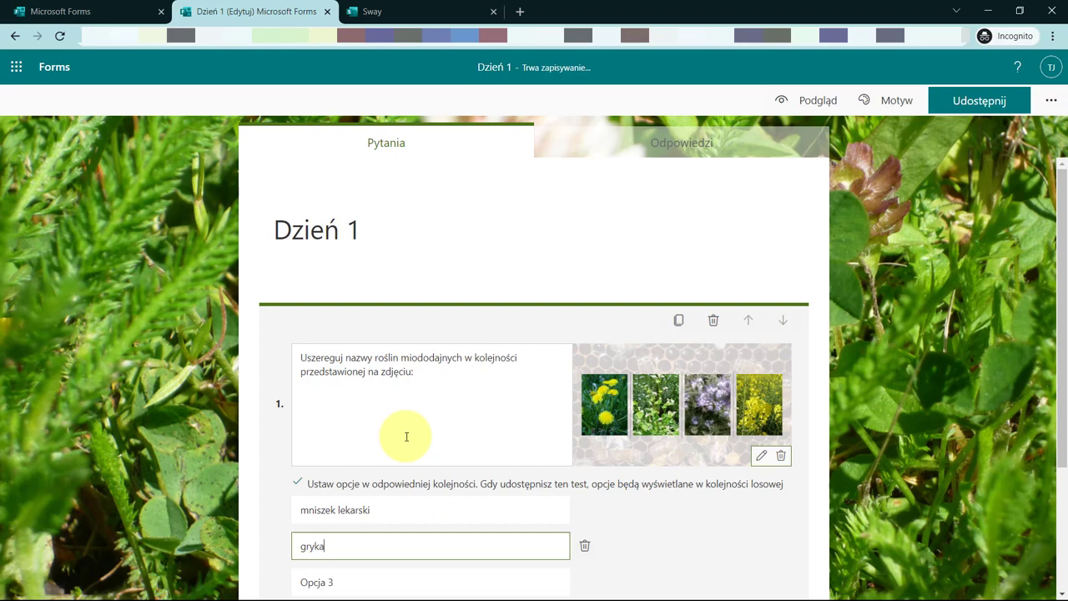
{"action": "key", "text": "Tab"}
{"action": "key", "text": "Tab"}
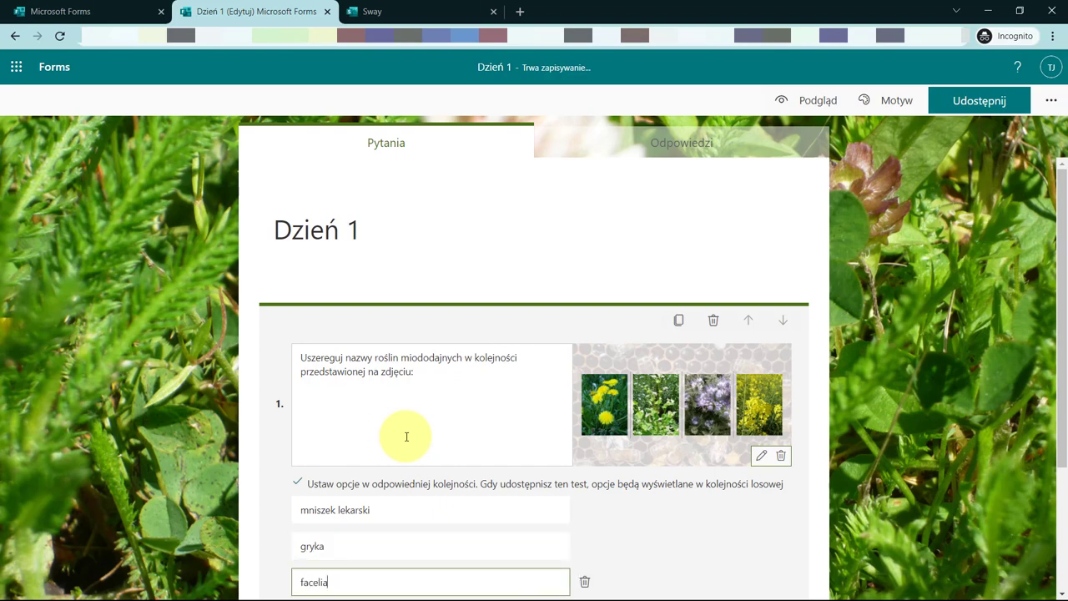
{"action": "scroll", "coordinate": [406, 436], "scroll_direction": "down", "scroll_amount": 2}
{"action": "left_click", "coordinate": [353, 491]}
{"action": "scroll", "coordinate": [325, 492], "scroll_direction": "up", "scroll_amount": 2}
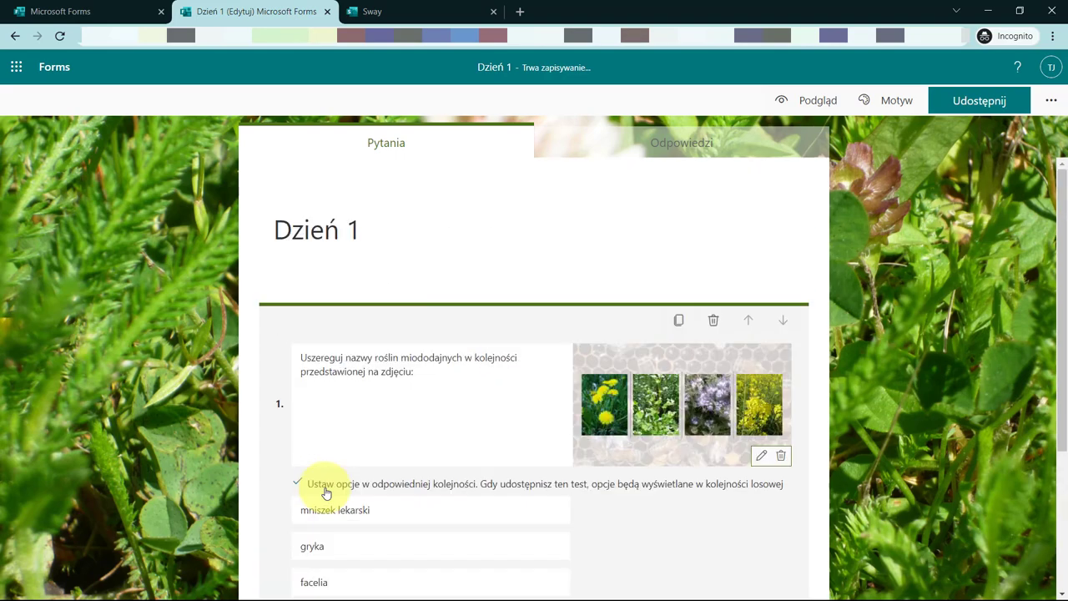
{"action": "scroll", "coordinate": [376, 534], "scroll_direction": "down", "scroll_amount": 1}
{"action": "scroll", "coordinate": [375, 541], "scroll_direction": "up", "scroll_amount": 1}
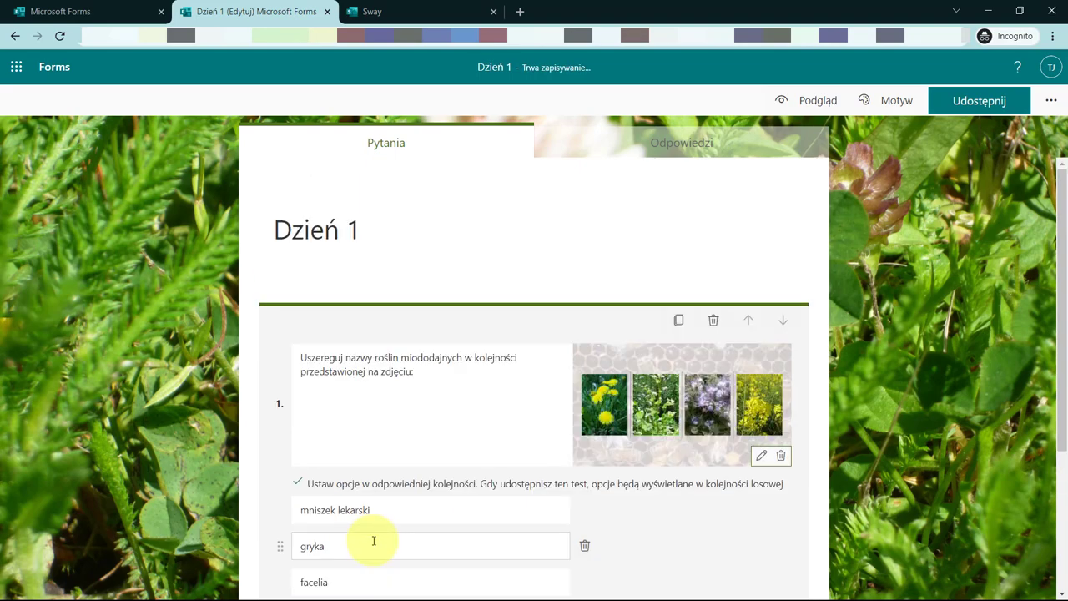
Set the ranking question to 1 point and make it required
{"action": "scroll", "coordinate": [408, 532], "scroll_direction": "down", "scroll_amount": 3}
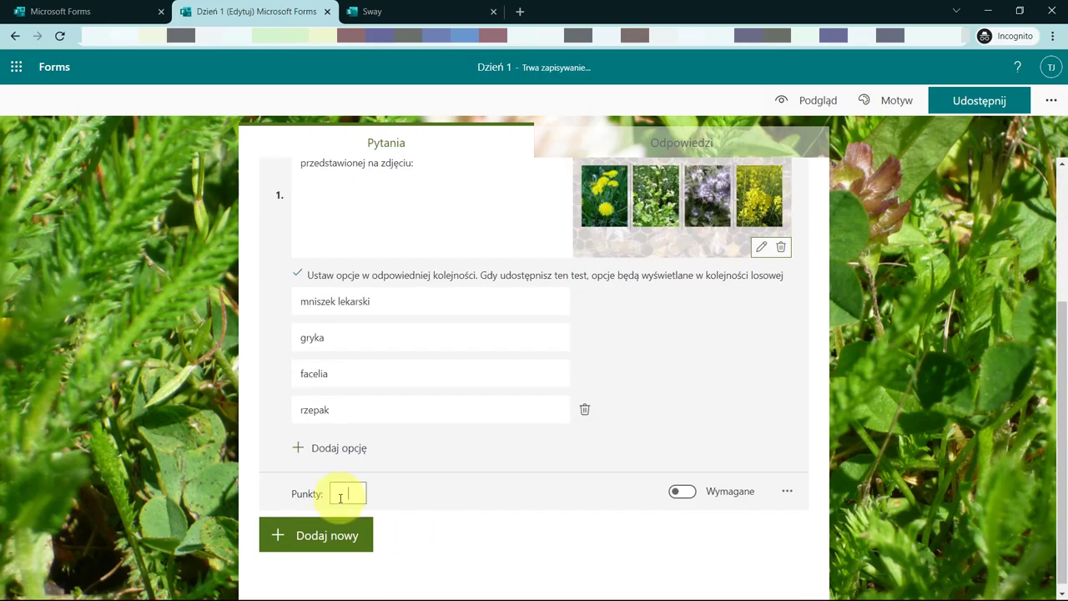
{"action": "type", "text": "1"}
{"action": "left_click", "coordinate": [682, 491]}
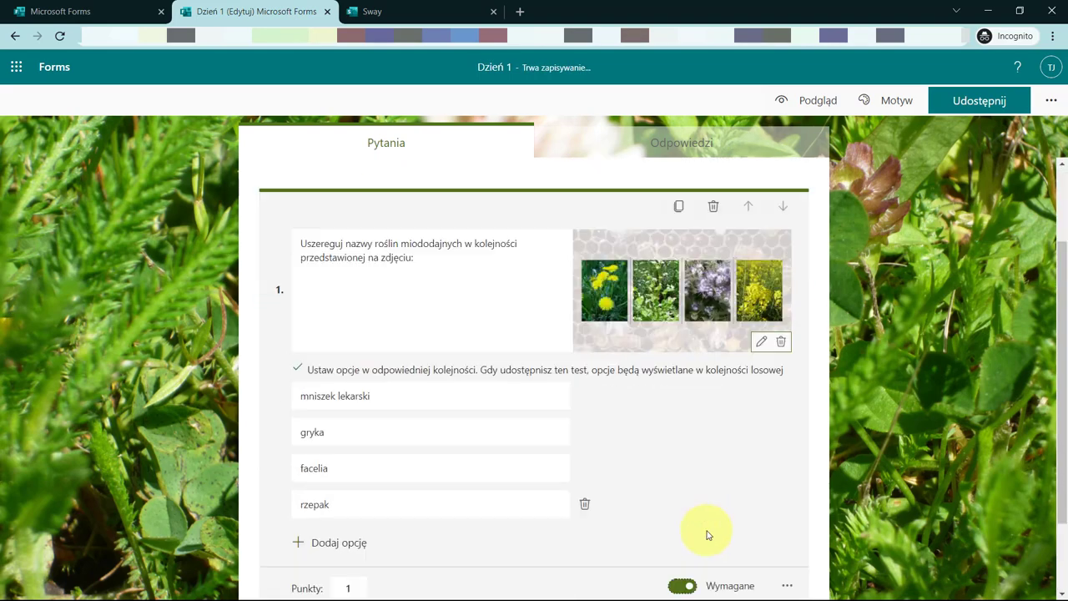
{"action": "scroll", "coordinate": [707, 535], "scroll_direction": "down", "scroll_amount": 2}
{"action": "scroll", "coordinate": [707, 535], "scroll_direction": "up", "scroll_amount": 3}
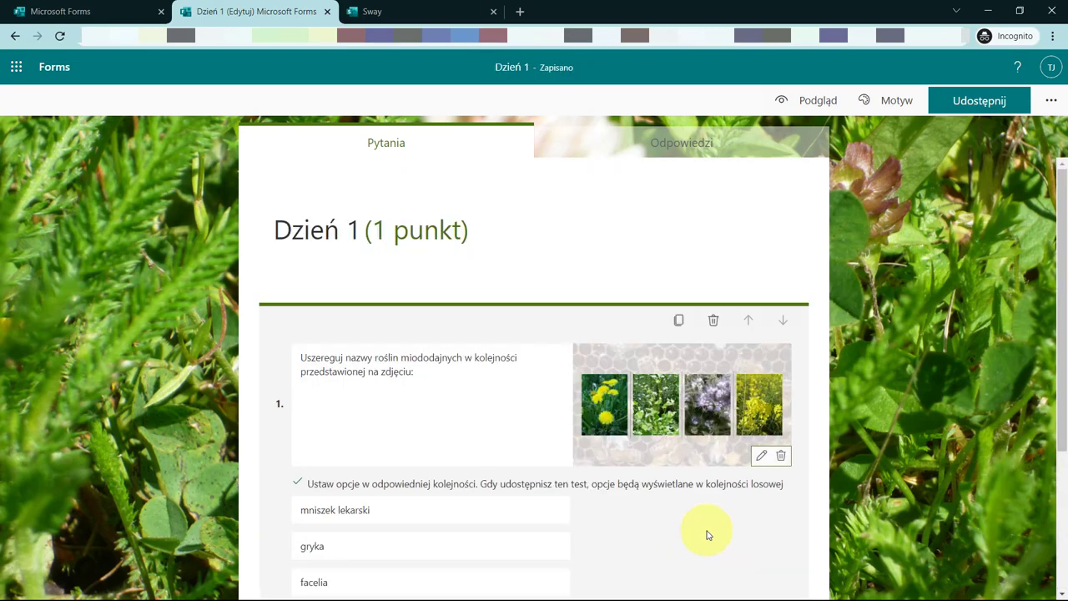
Preview the test, try ranking mniszek lekarski first and gryka second, and return to editing
{"action": "left_click", "coordinate": [813, 100]}
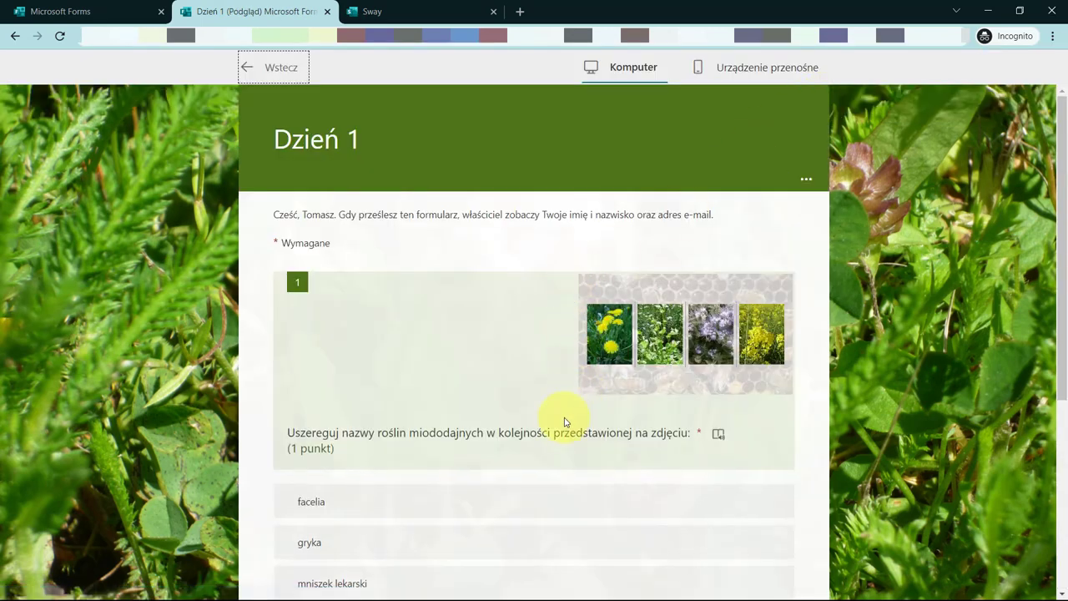
{"action": "scroll", "coordinate": [562, 427], "scroll_direction": "down", "scroll_amount": 1}
{"action": "scroll", "coordinate": [562, 427], "scroll_direction": "down", "scroll_amount": 1}
{"action": "left_click_drag", "start_coordinate": [534, 444], "coordinate": [518, 359]}
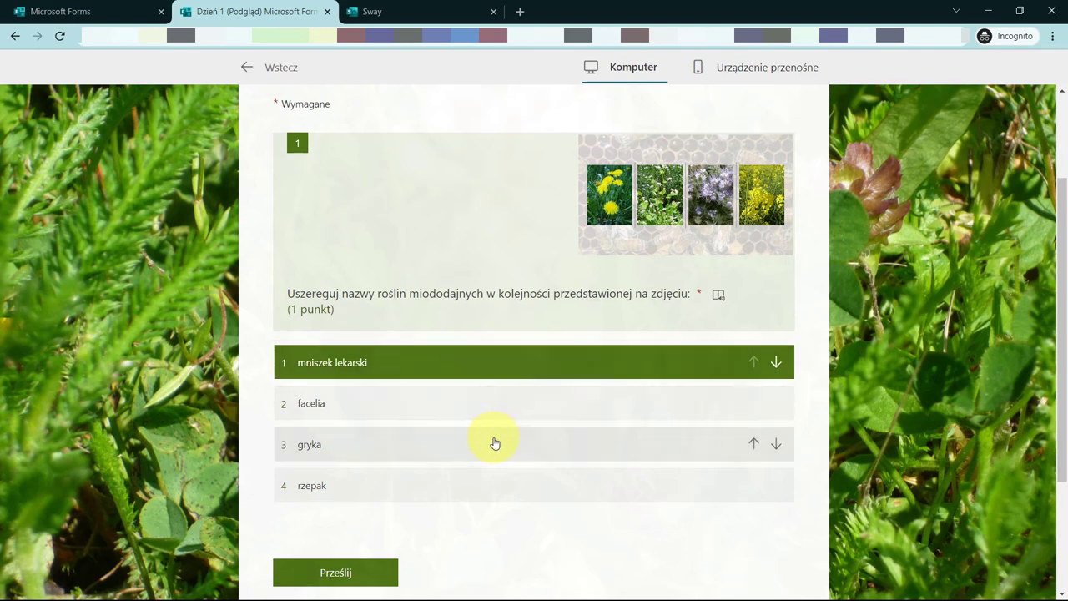
{"action": "left_click_drag", "start_coordinate": [493, 442], "coordinate": [496, 403]}
{"action": "scroll", "coordinate": [501, 517], "scroll_direction": "up", "scroll_amount": 2}
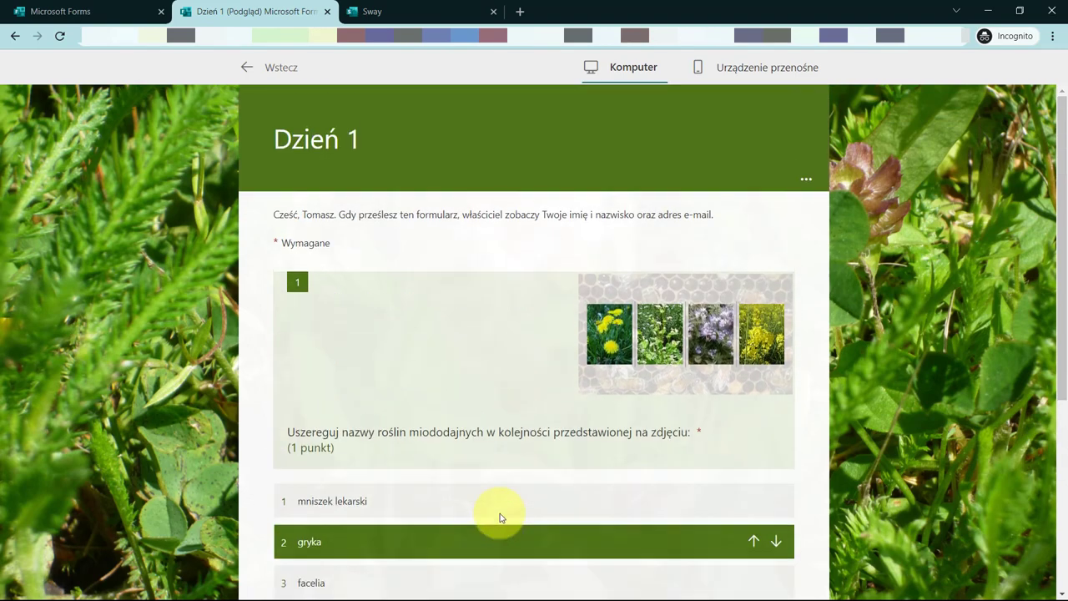
{"action": "left_click", "coordinate": [304, 82]}
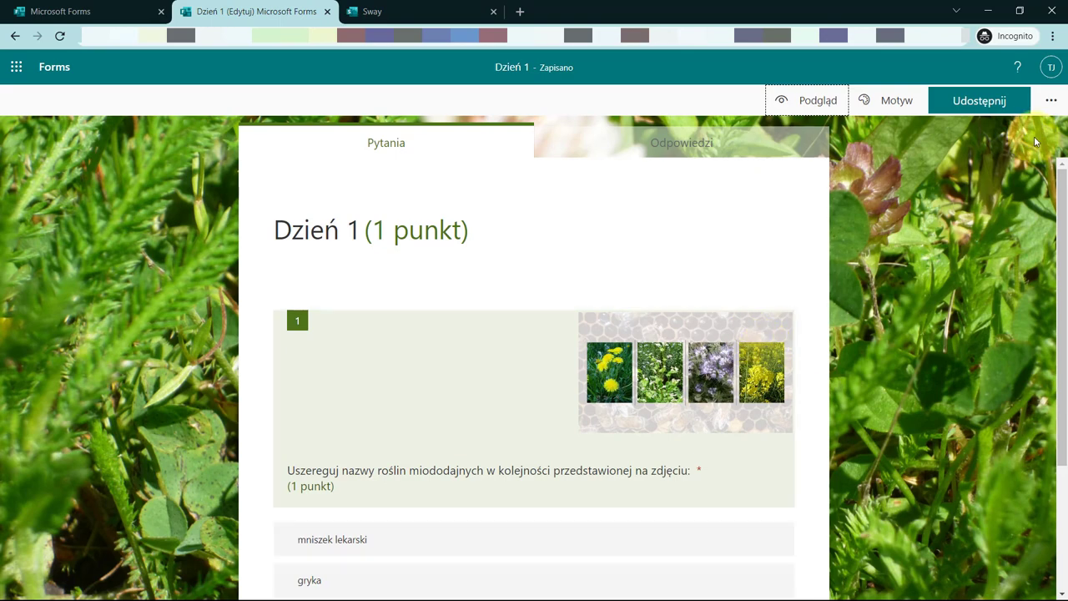
Open the form's settings and allow anyone to respond (Każdy może odpowiadać)
{"action": "left_click", "coordinate": [1051, 105]}
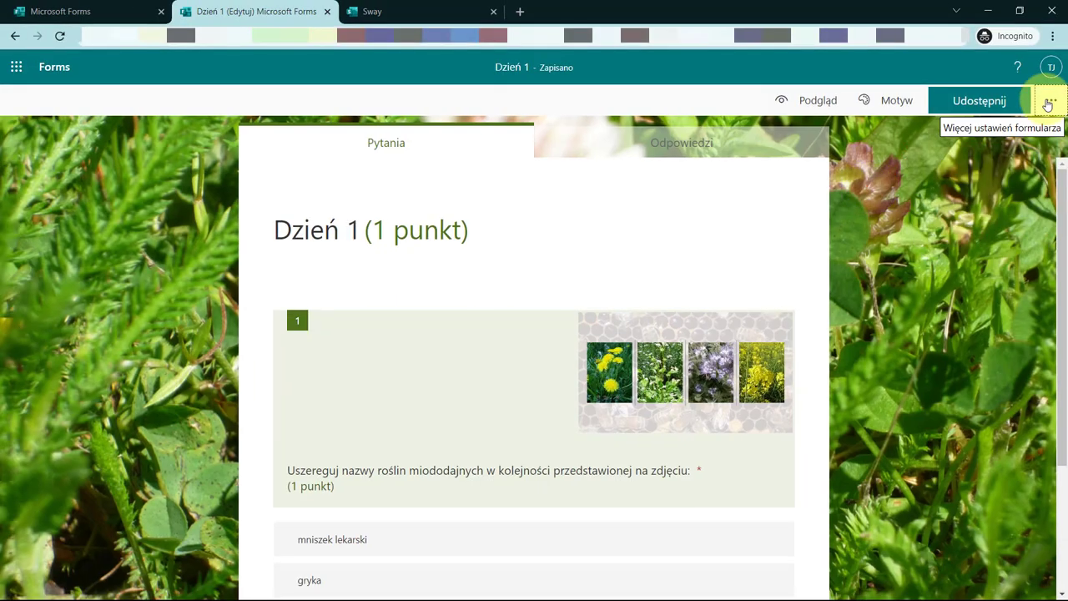
{"action": "left_click", "coordinate": [1036, 58]}
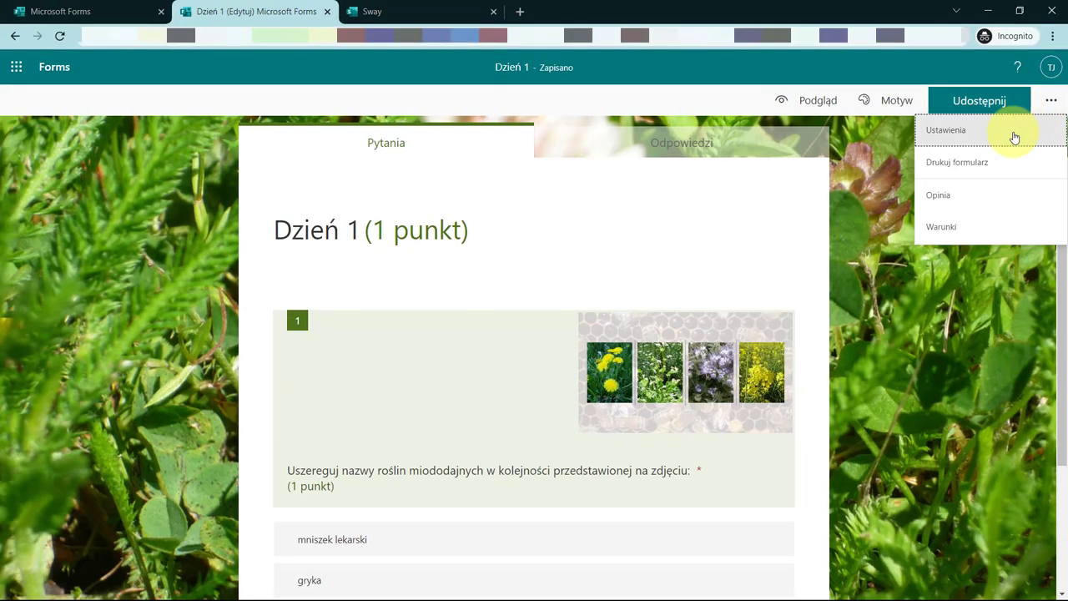
{"action": "left_click", "coordinate": [959, 132]}
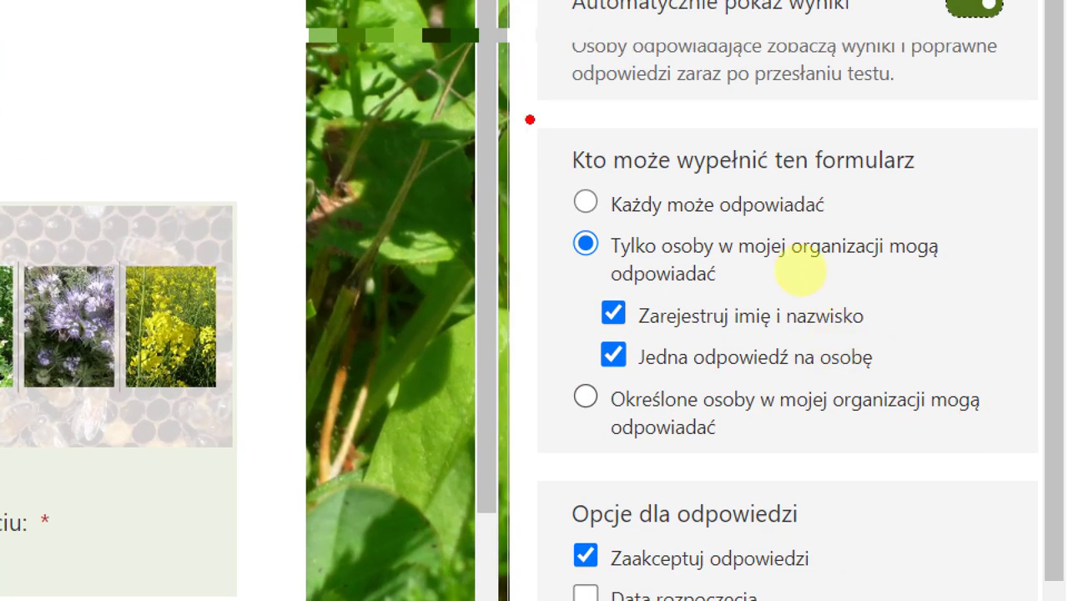
{"action": "mouse_move", "coordinate": [538, 138]}
{"action": "left_mouse_down"}
{"action": "mouse_move", "coordinate": [913, 362]}
{"action": "mouse_move", "coordinate": [1039, 458]}
{"action": "left_mouse_up"}
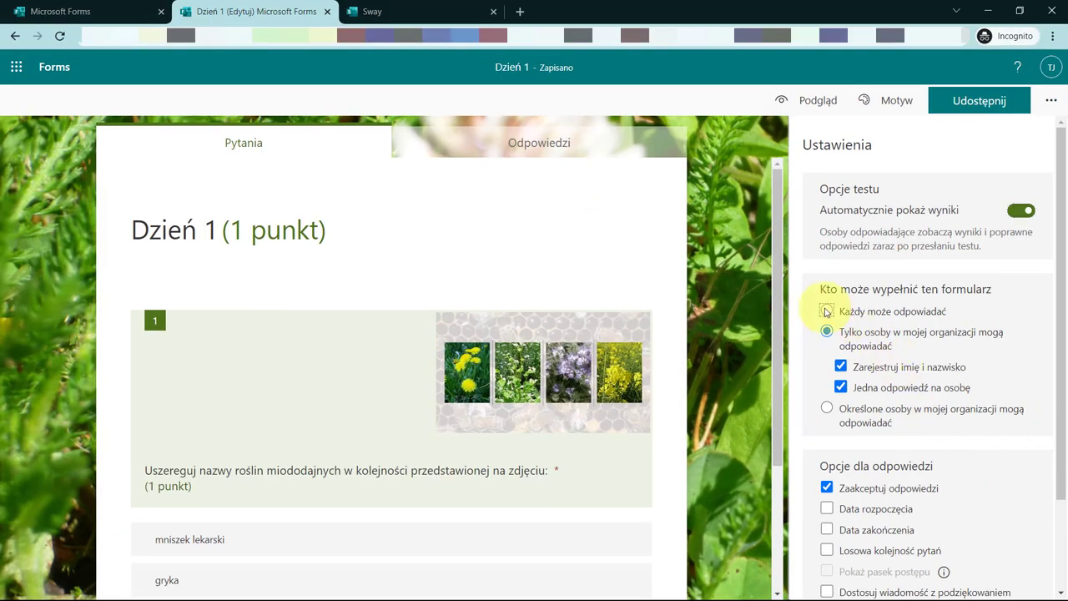
{"action": "left_click", "coordinate": [826, 312]}
Enable a start date for responses and set it to 29.11.2021
{"action": "scroll", "coordinate": [990, 448], "scroll_direction": "down", "scroll_amount": 1}
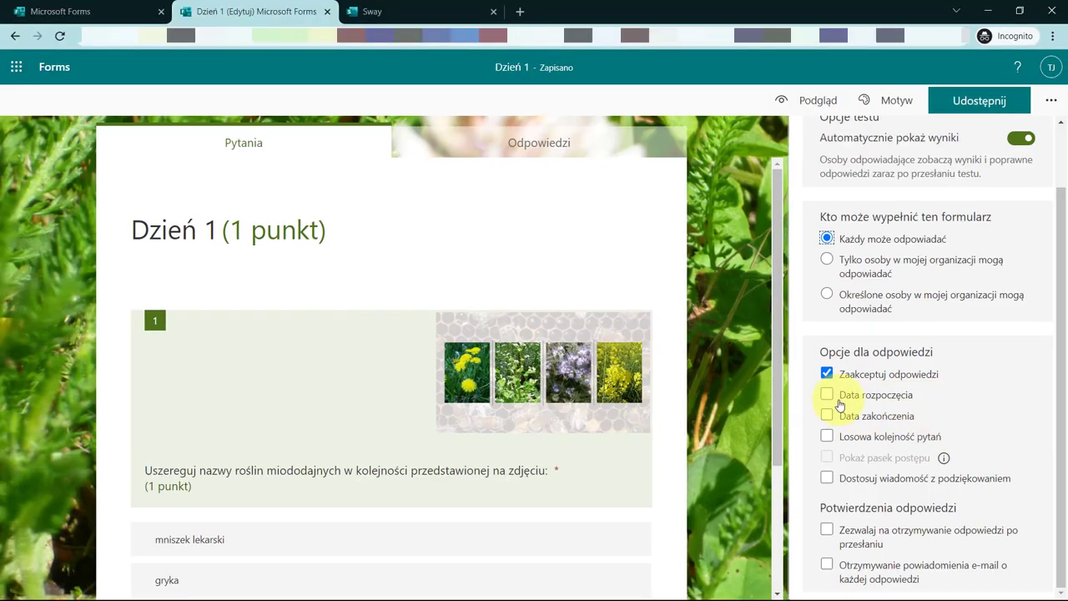
{"action": "left_click", "coordinate": [746, 307]}
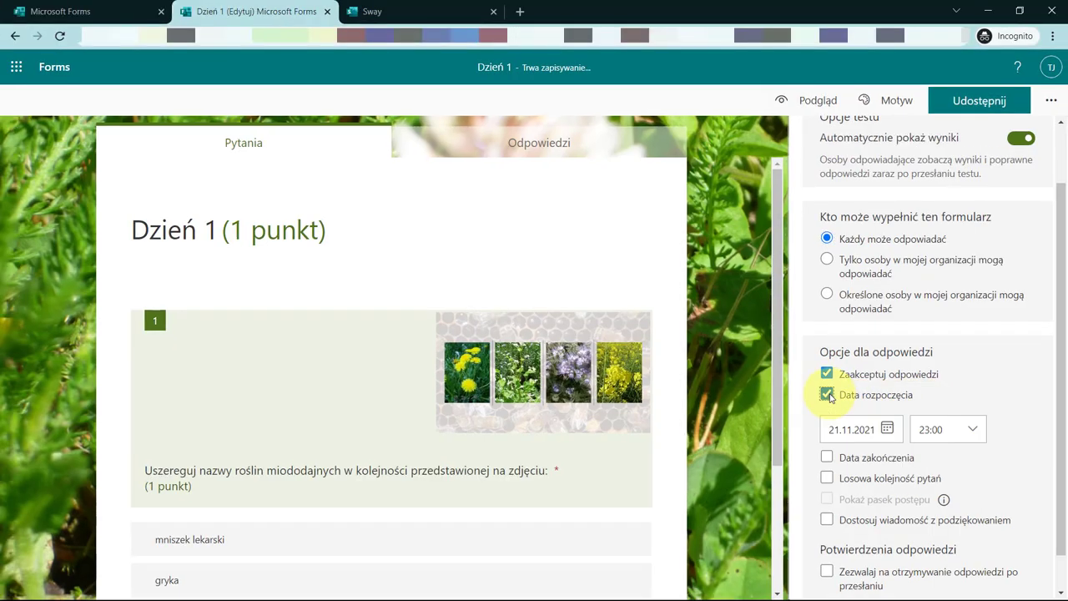
{"action": "left_click", "coordinate": [891, 429]}
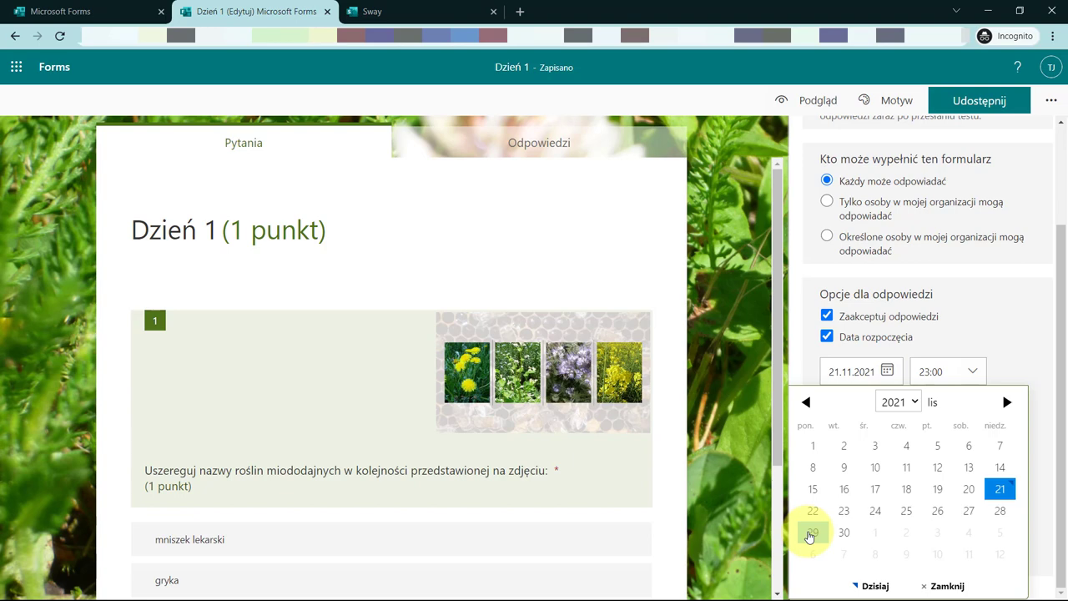
{"action": "left_click", "coordinate": [811, 532]}
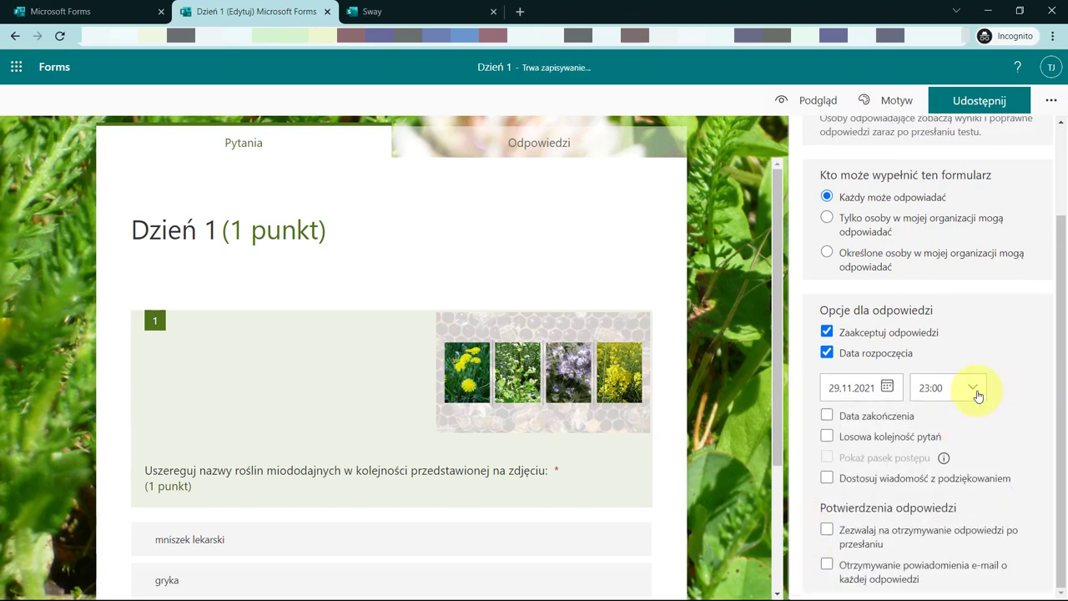
Set the start time for responses to 00:00 and try the end date option (Data zakończenia), leaving it disabled
{"action": "left_click", "coordinate": [978, 396]}
{"action": "left_click_drag", "start_coordinate": [1004, 453], "coordinate": [1002, 415]}
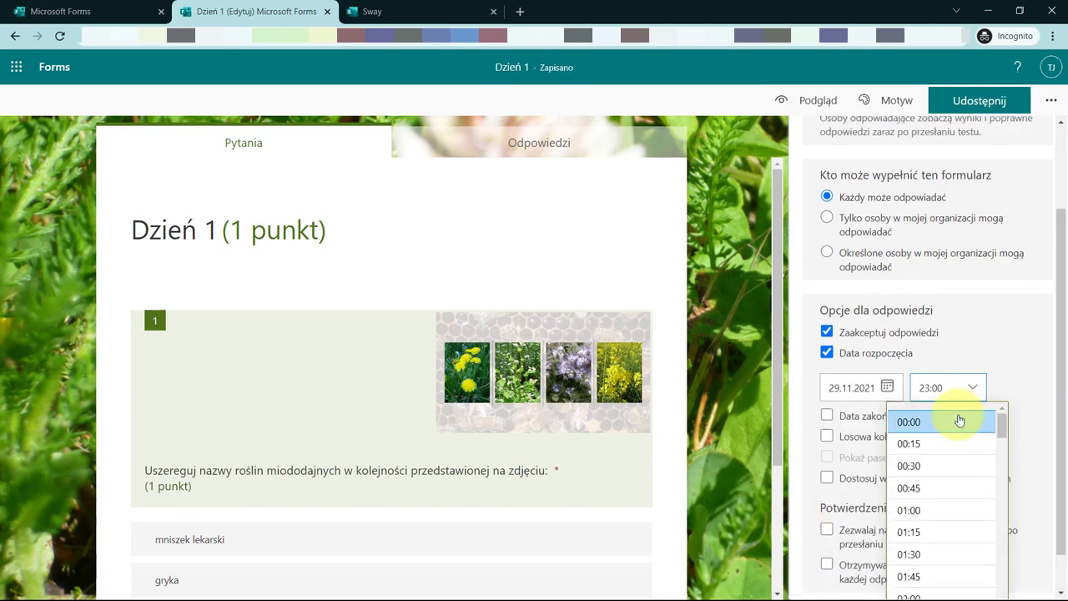
{"action": "left_click", "coordinate": [960, 421]}
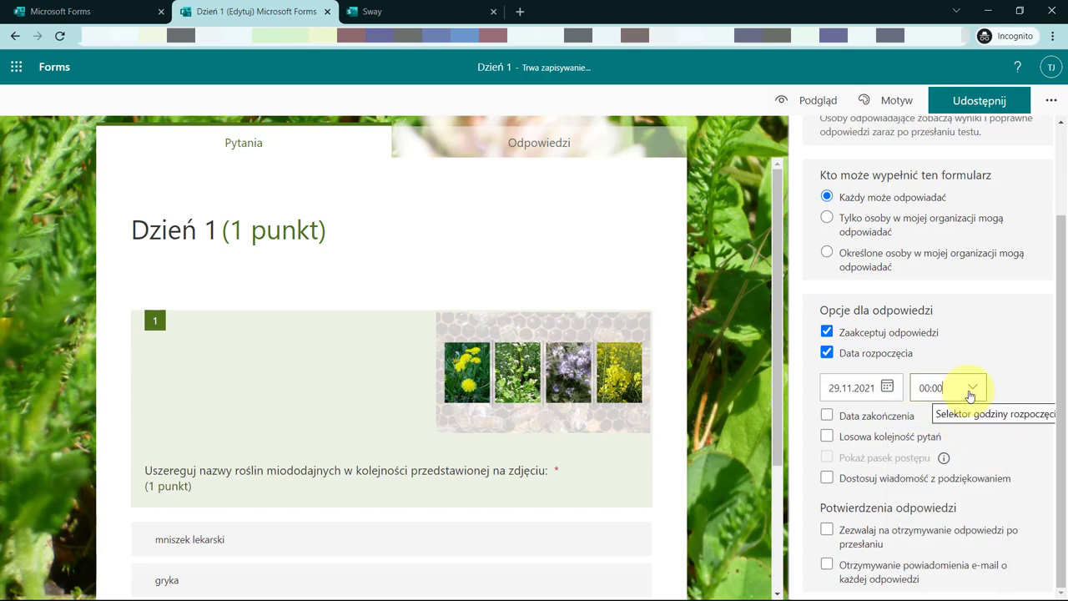
{"action": "left_click", "coordinate": [828, 417]}
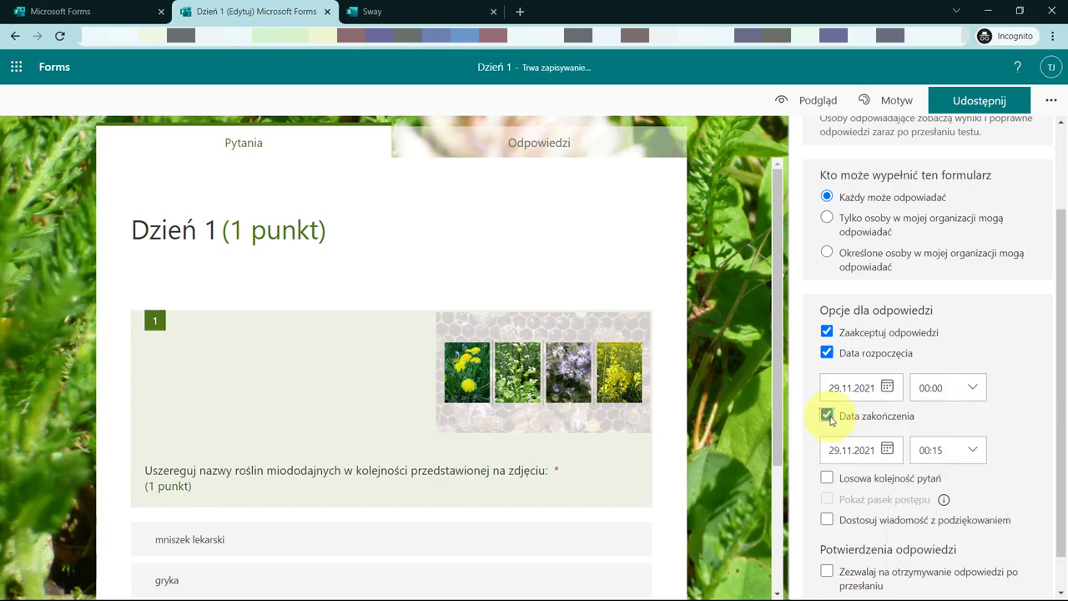
{"action": "left_click", "coordinate": [828, 416]}
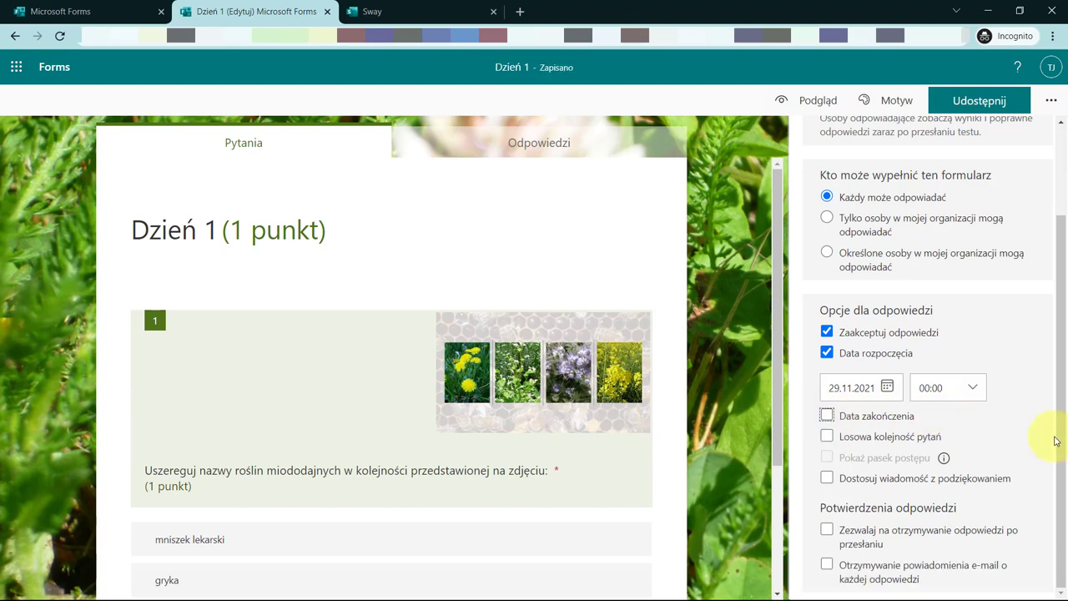
Open the sharing options of the Dzień 1 test and copy its response link
{"action": "scroll", "coordinate": [1054, 441], "scroll_direction": "up", "scroll_amount": 2}
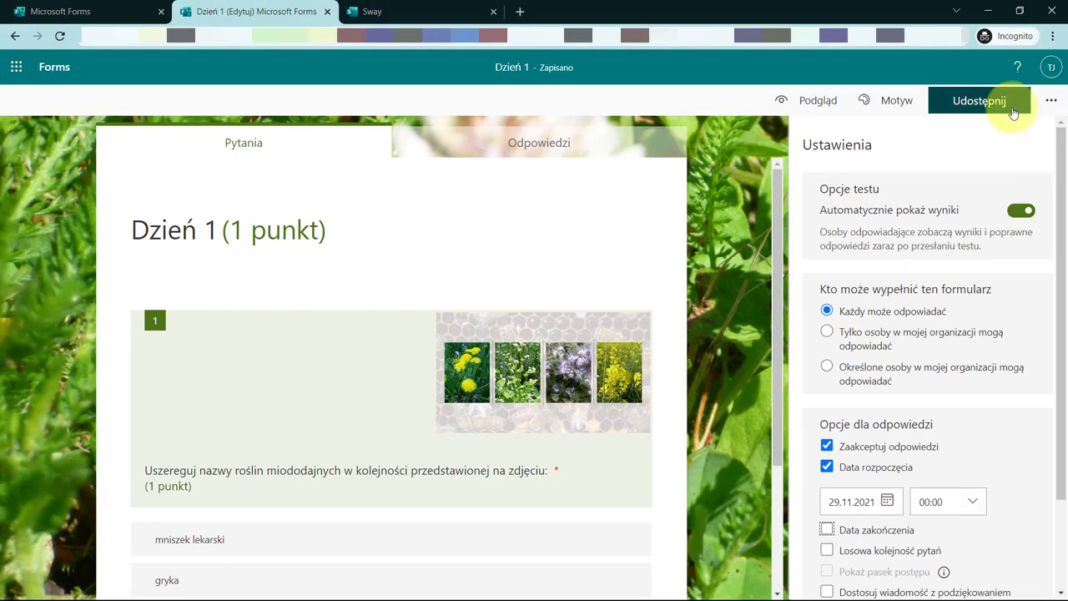
{"action": "left_click", "coordinate": [983, 96]}
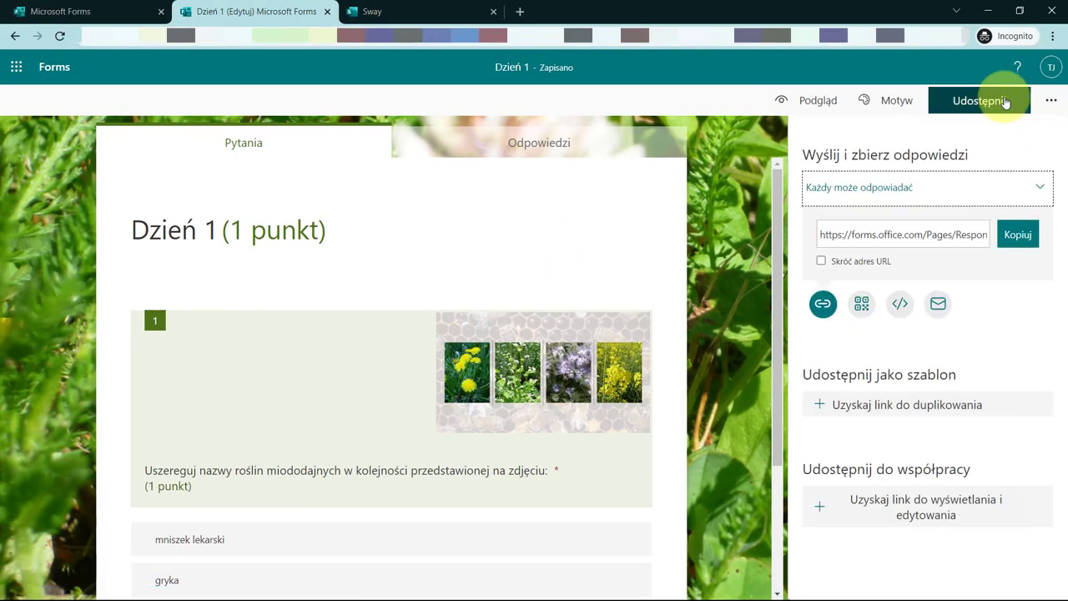
{"action": "left_click", "coordinate": [1017, 249]}
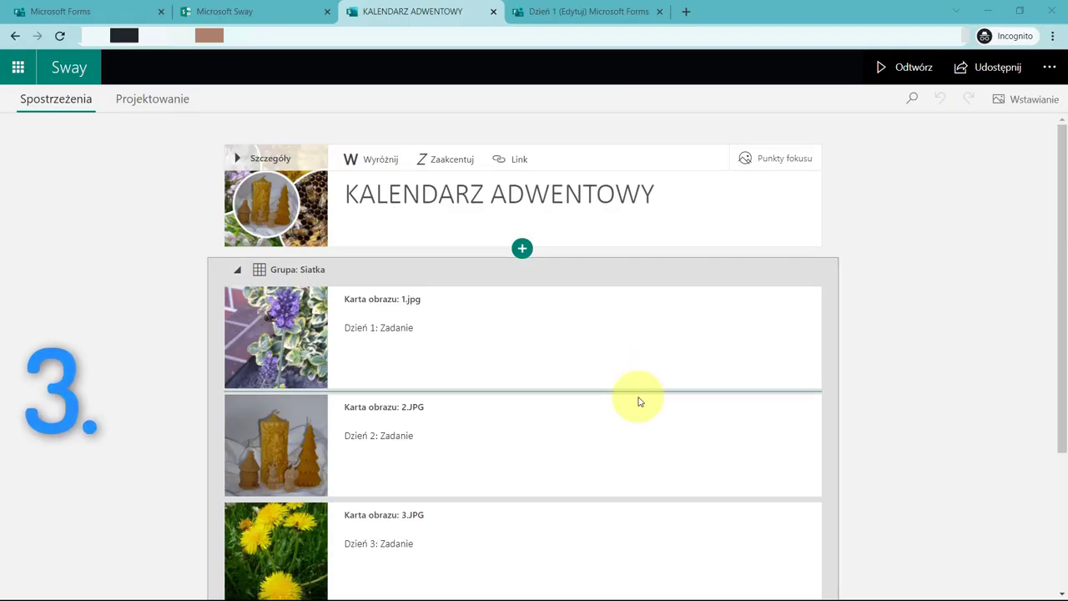
In the Sway calendar, link the word "Zadanie" in the Dzień 1 caption to the copied form address
{"action": "left_click", "coordinate": [370, 329]}
{"action": "double_click", "coordinate": [399, 330]}
{"action": "left_click", "coordinate": [680, 311]}
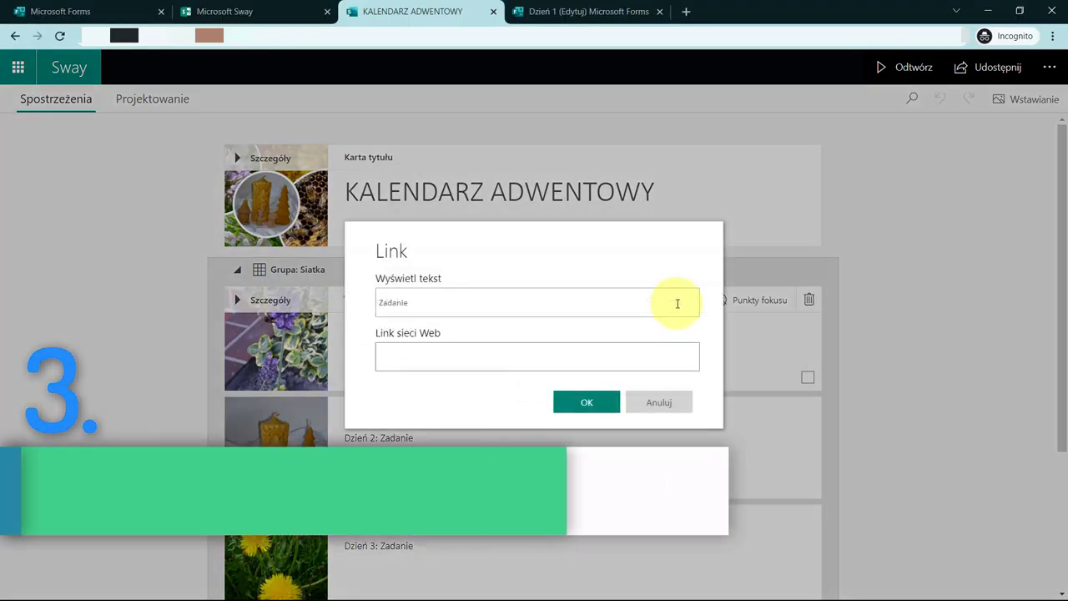
{"action": "left_click", "coordinate": [481, 353]}
{"action": "key", "text": "ctrl+v"}
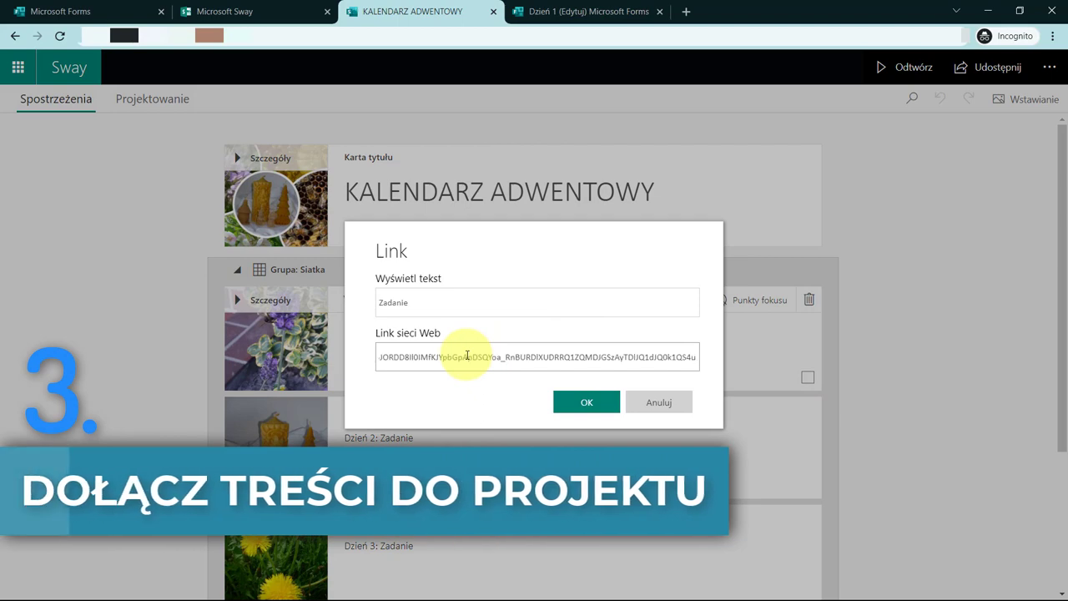
{"action": "left_click", "coordinate": [591, 404]}
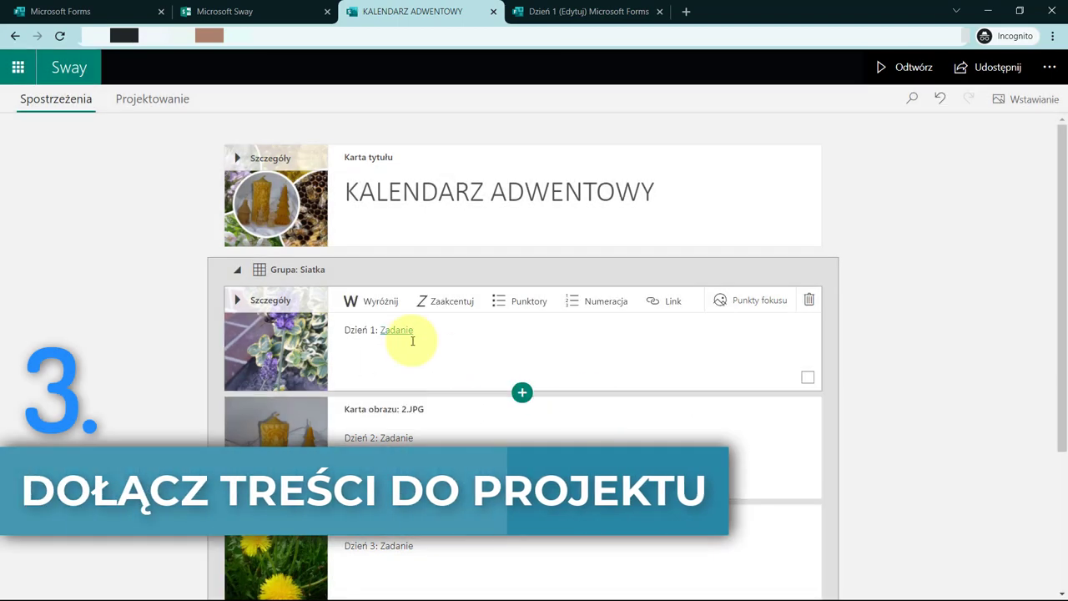
Play the Sway calendar, advance to the picture grid and follow the Dzień 1 "Zadanie" link to the form
{"action": "left_click", "coordinate": [898, 79]}
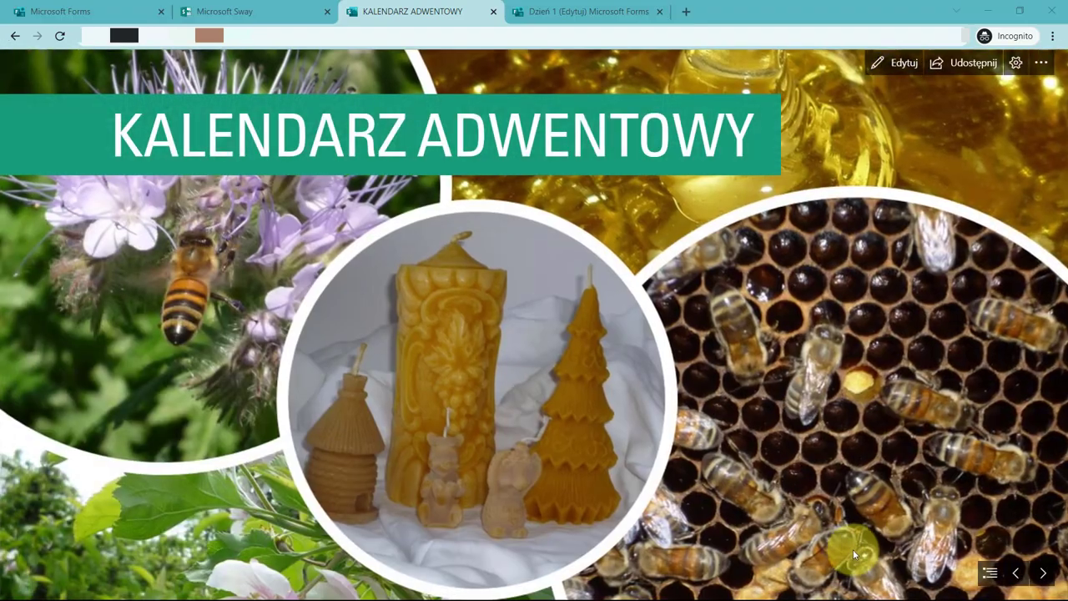
{"action": "left_click", "coordinate": [1042, 575]}
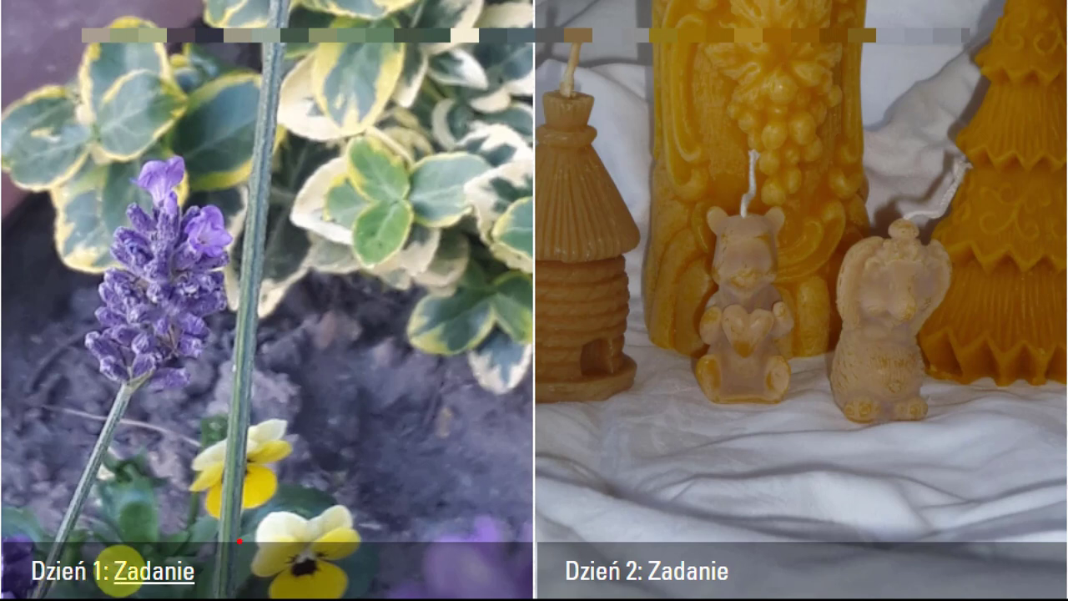
{"action": "left_click", "coordinate": [121, 571]}
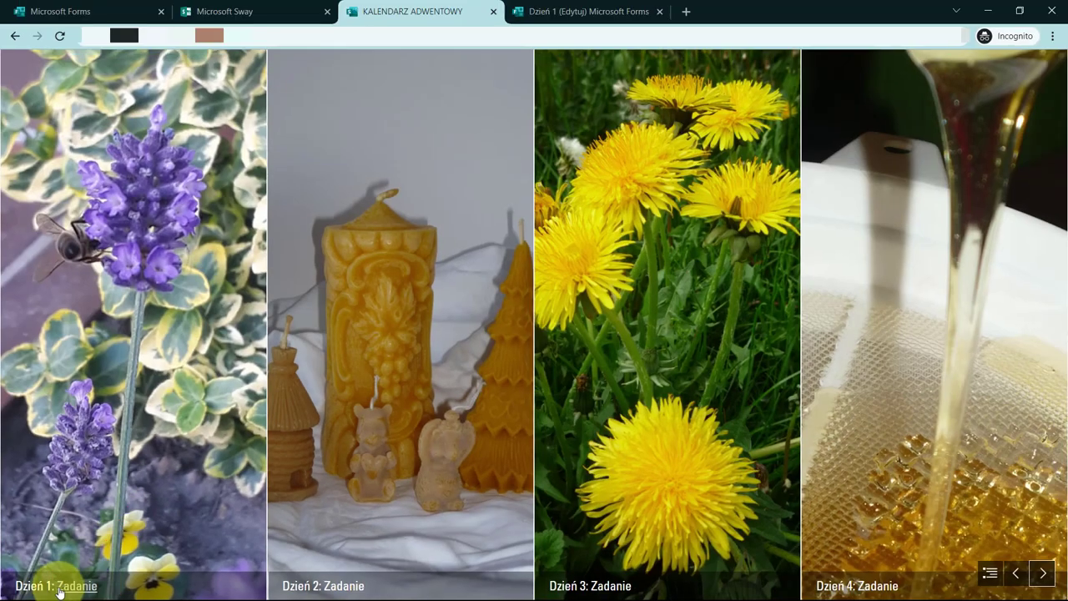
{"action": "left_click", "coordinate": [60, 588]}
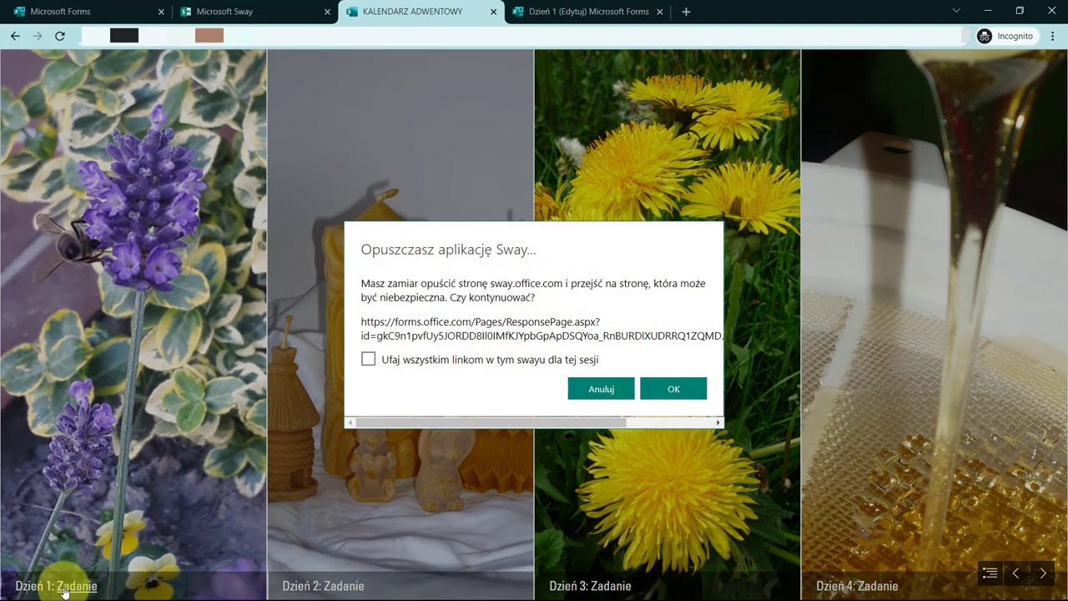
{"action": "left_click", "coordinate": [674, 390]}
Return to the Dzień 1 test's editing page in Microsoft Forms and open its settings
{"action": "left_click", "coordinate": [737, 14]}
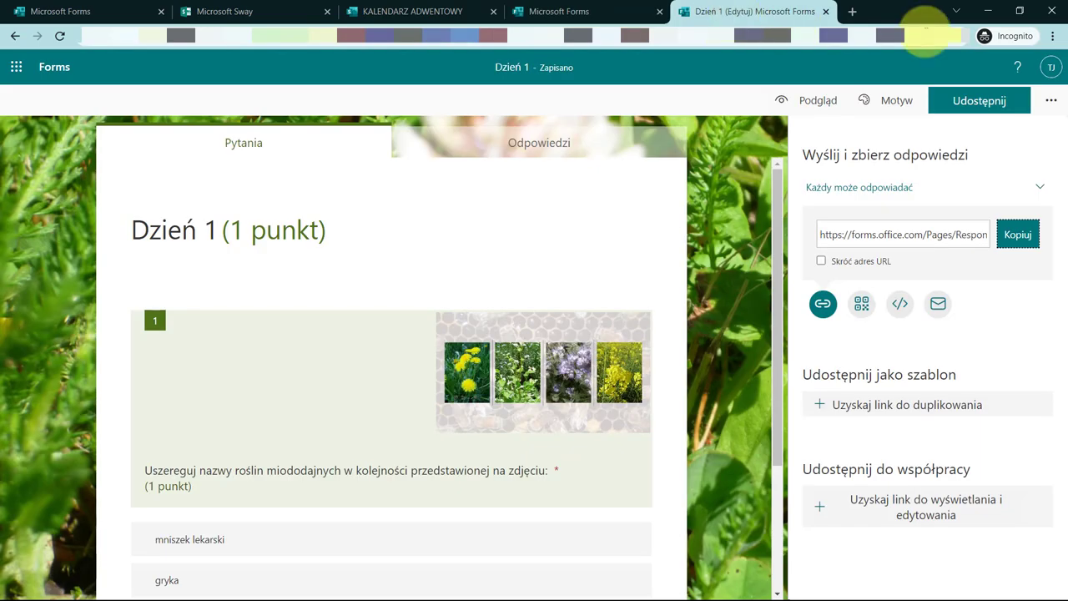
{"action": "left_click", "coordinate": [1054, 101]}
{"action": "left_click", "coordinate": [995, 139]}
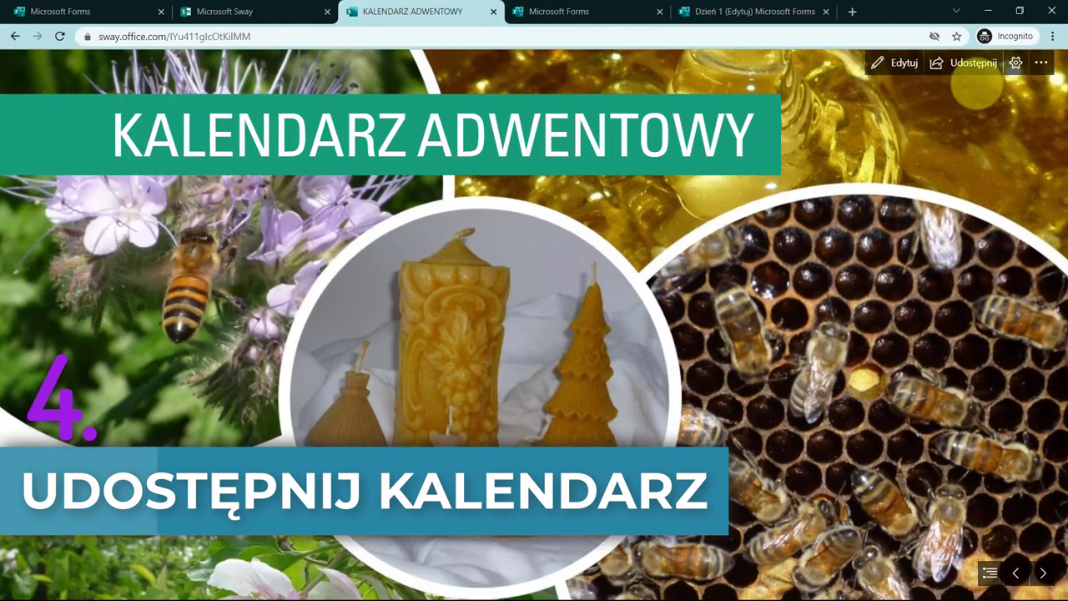
Open the sharing options of the KALENDARZ ADWENTOWY Sway and copy the viewing link for anyone with the link
{"action": "left_click", "coordinate": [994, 76]}
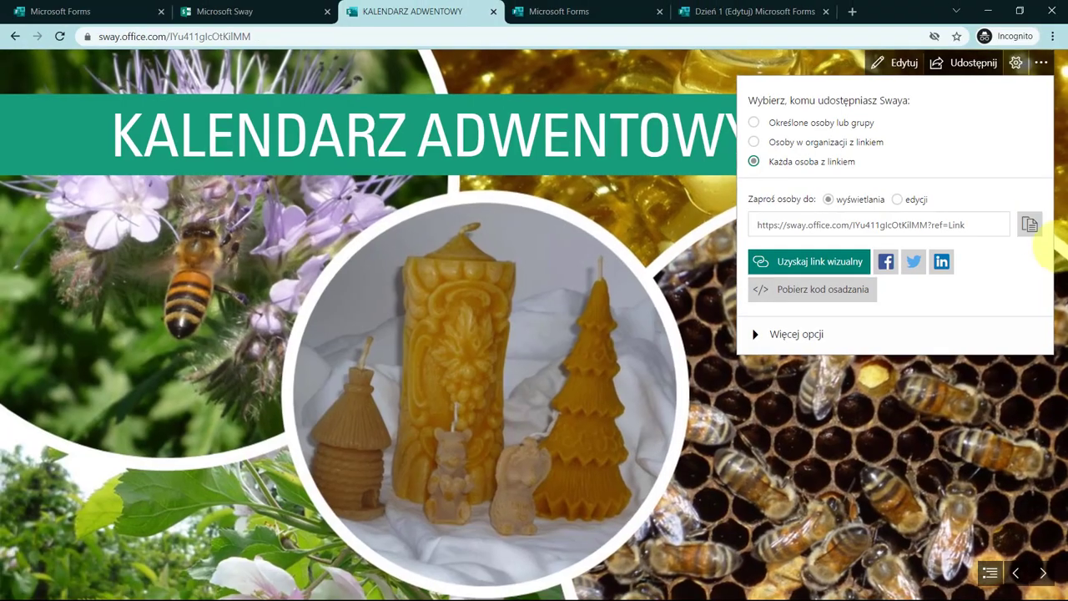
{"action": "left_click", "coordinate": [991, 217]}
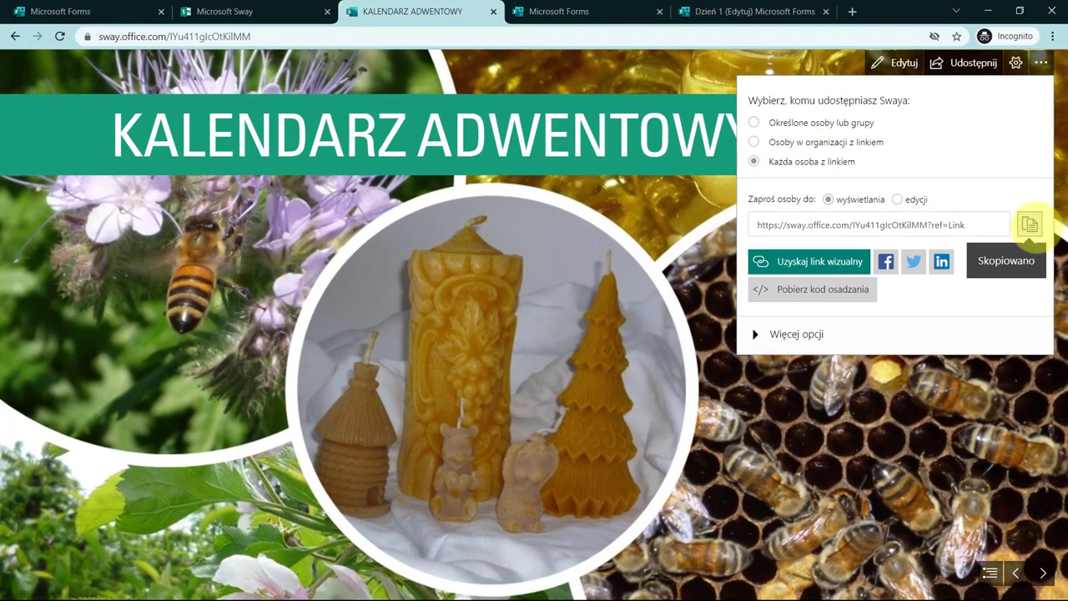